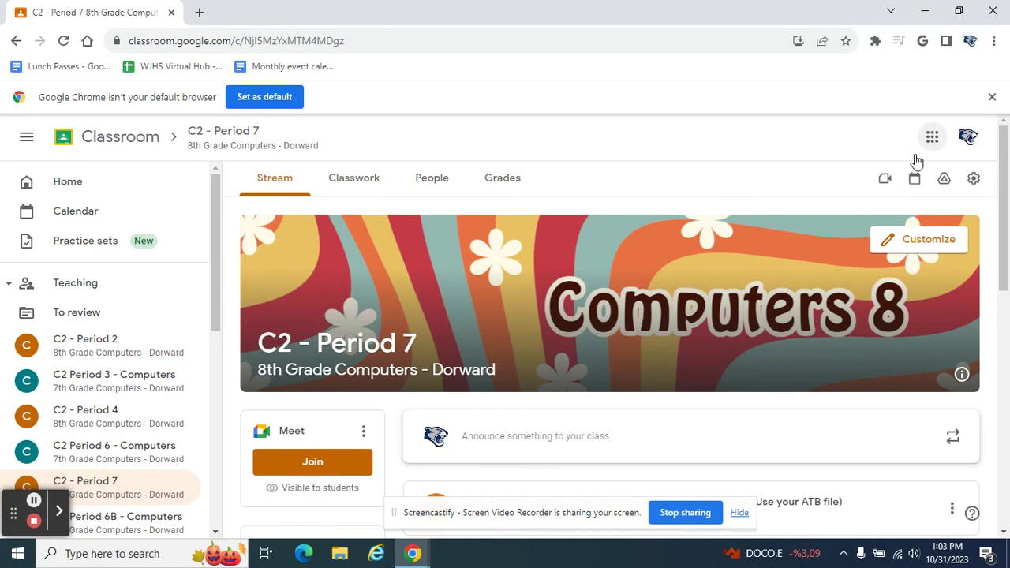
# Open the Web Design: Green Space post's instructions and its attached Green Spaces document
pyautogui.moveTo(1001, 168); pyautogui.dragTo(1007, 236)
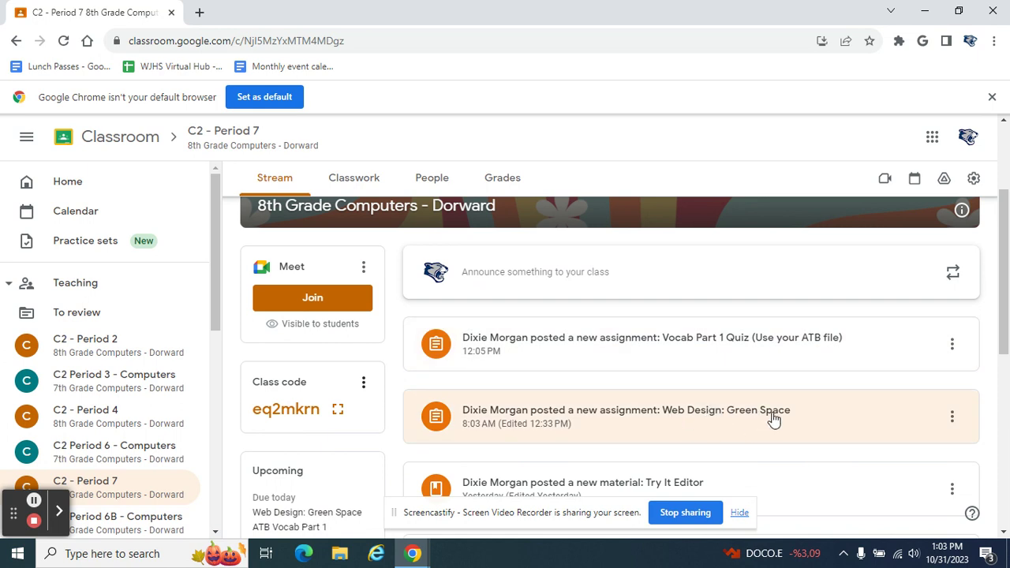
pyautogui.click(703, 418)
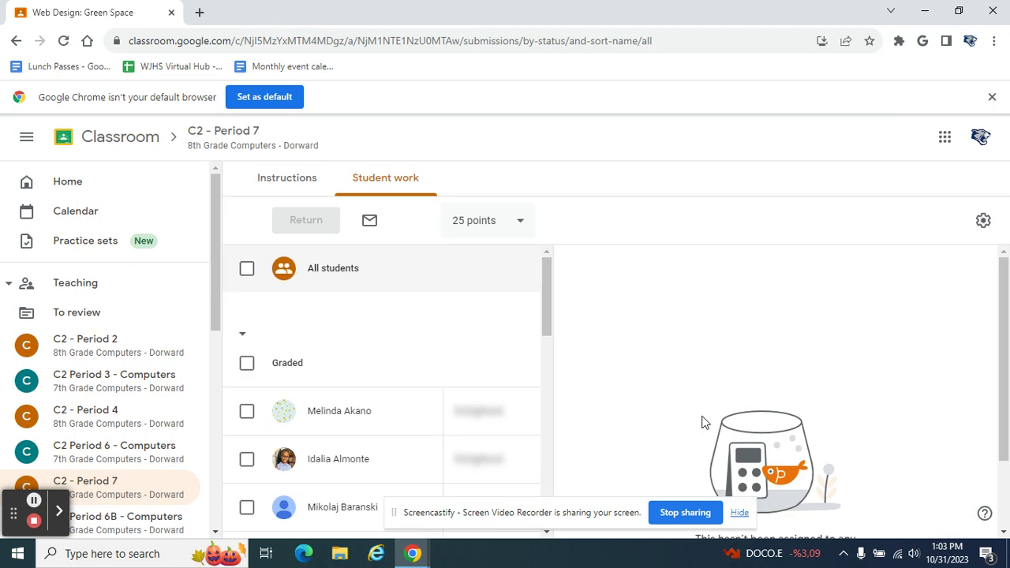
pyautogui.click(295, 185)
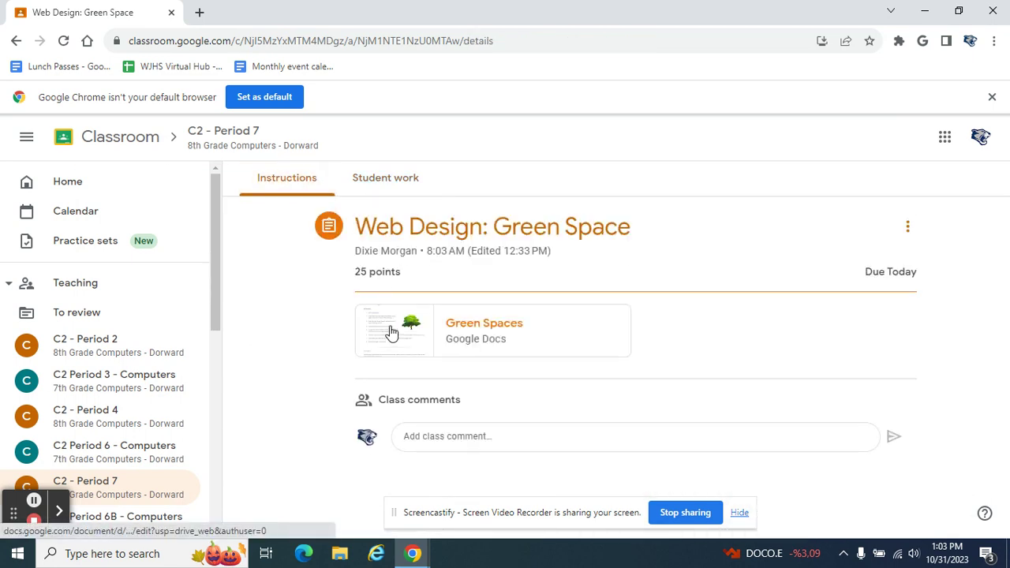
pyautogui.click(391, 332)
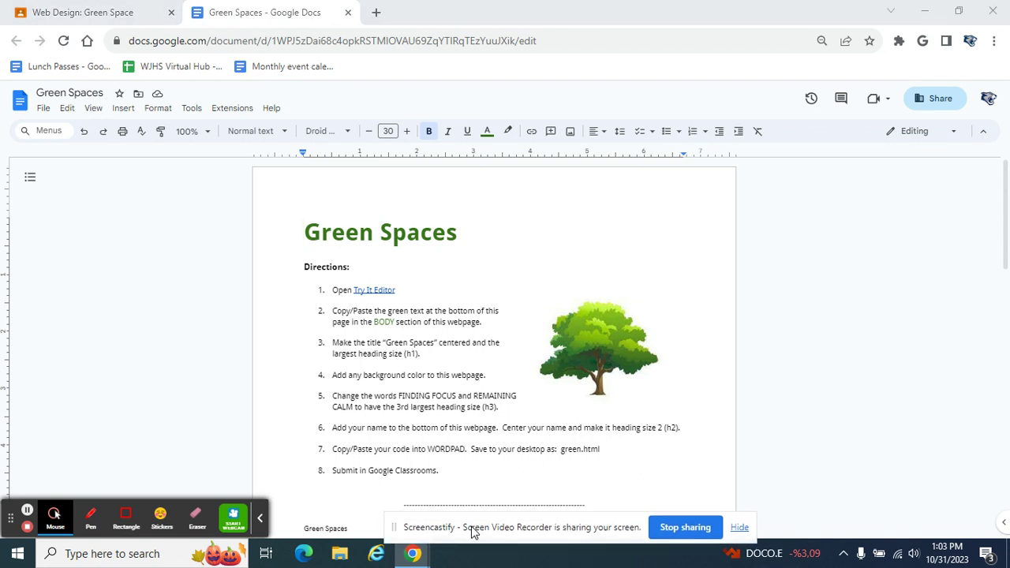
# Launch the W3Schools Try It Editor in a new tab, then return to the Green Spaces directions
pyautogui.click(259, 517)
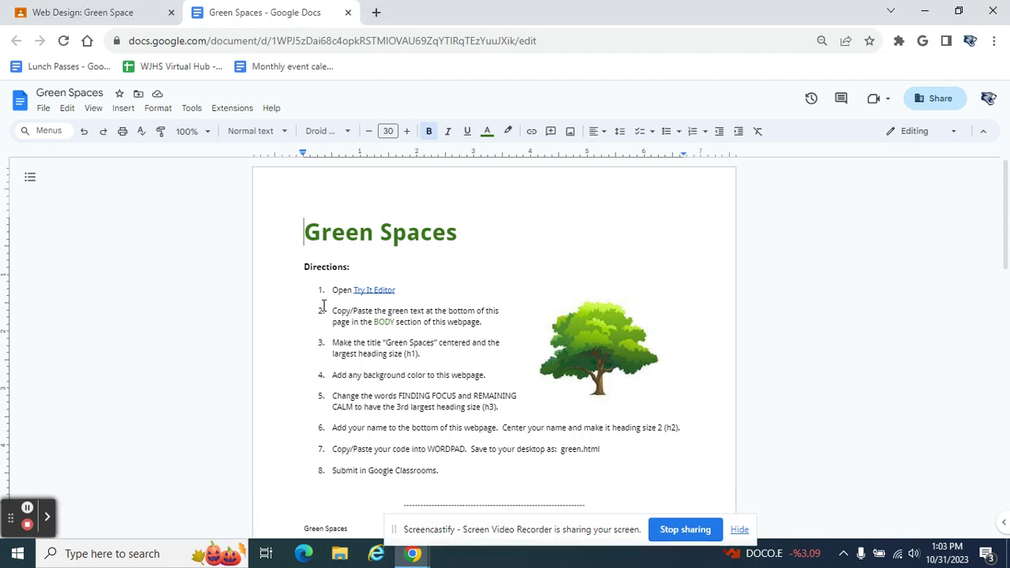
pyautogui.click(380, 292)
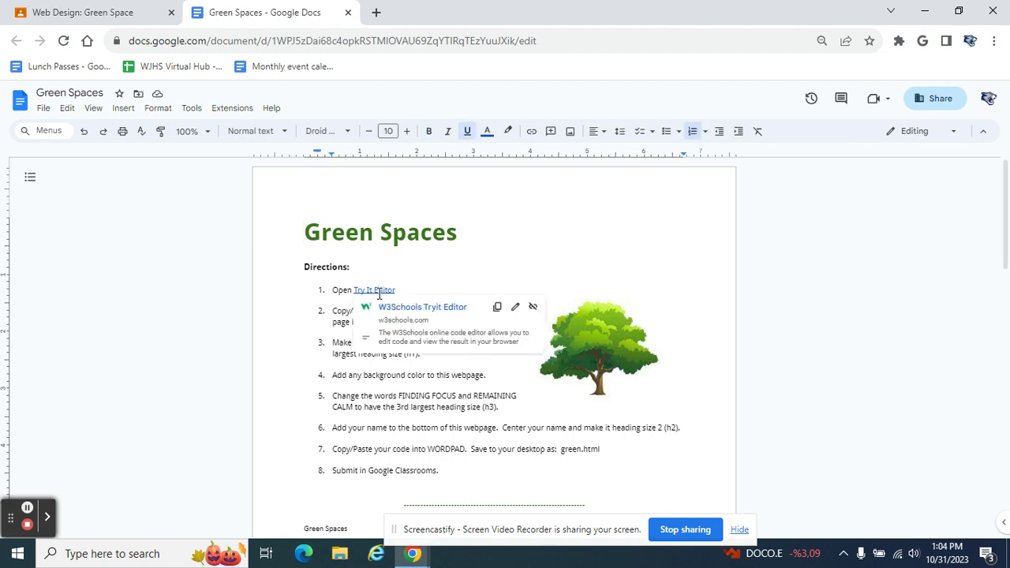
pyautogui.click(426, 309)
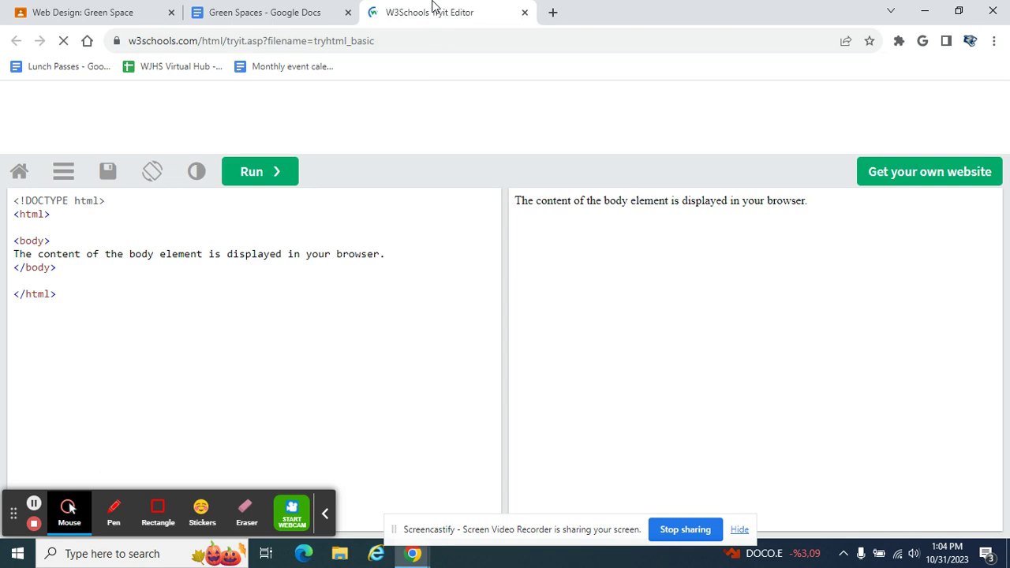
pyautogui.click(245, 8)
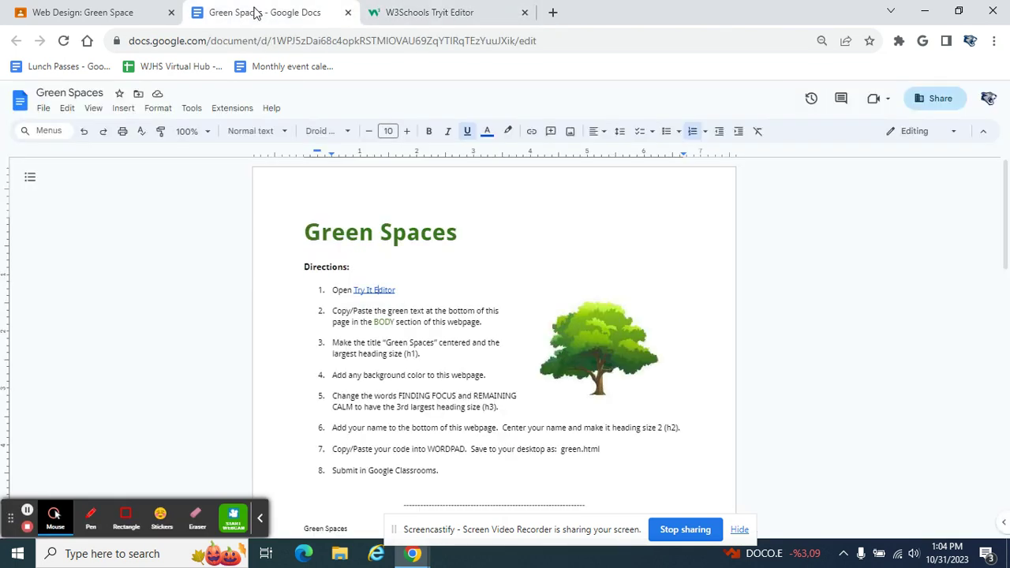
pyautogui.click(410, 13)
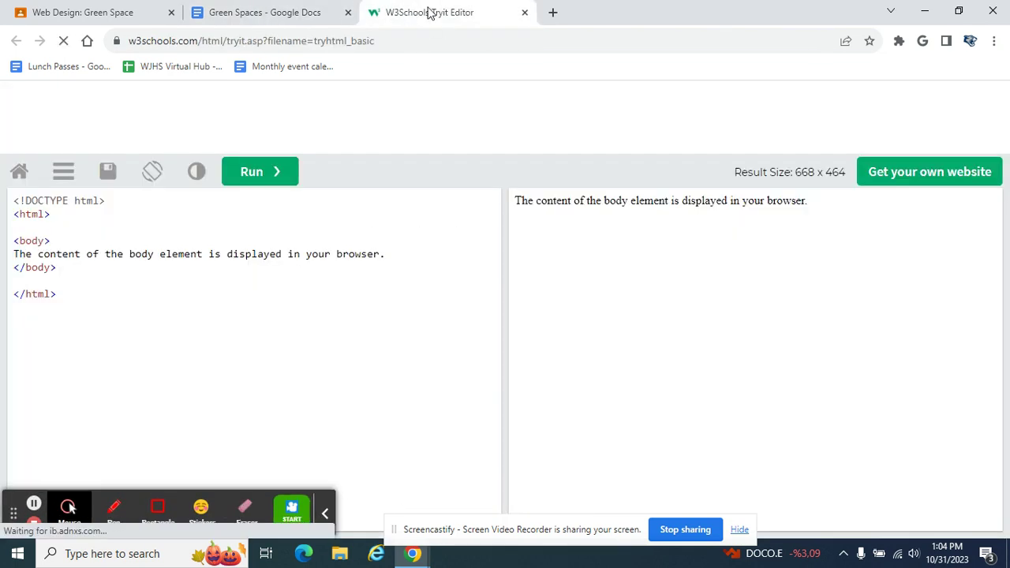
pyautogui.click(279, 16)
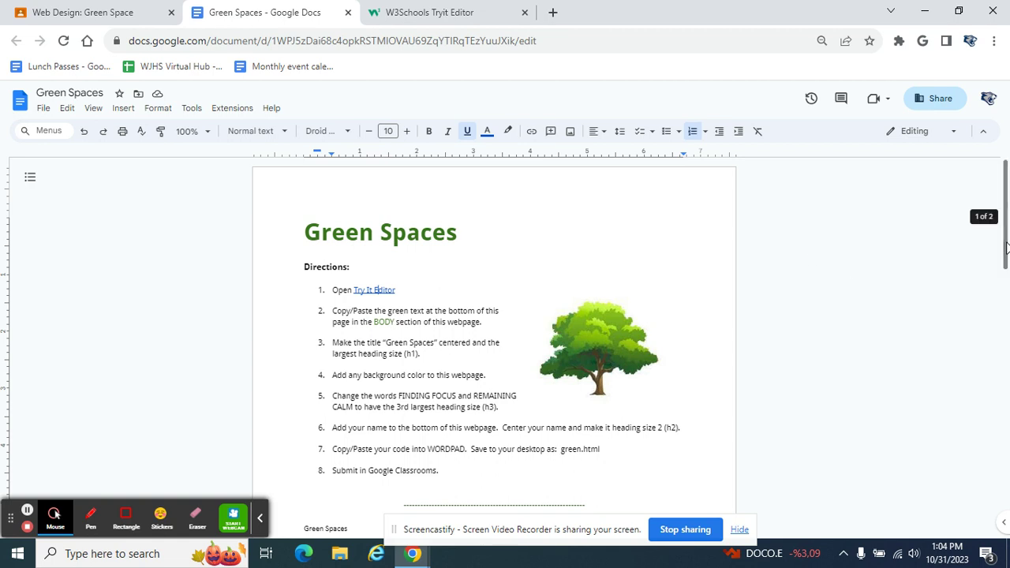
pyautogui.moveTo(1006, 249); pyautogui.dragTo(1005, 307)
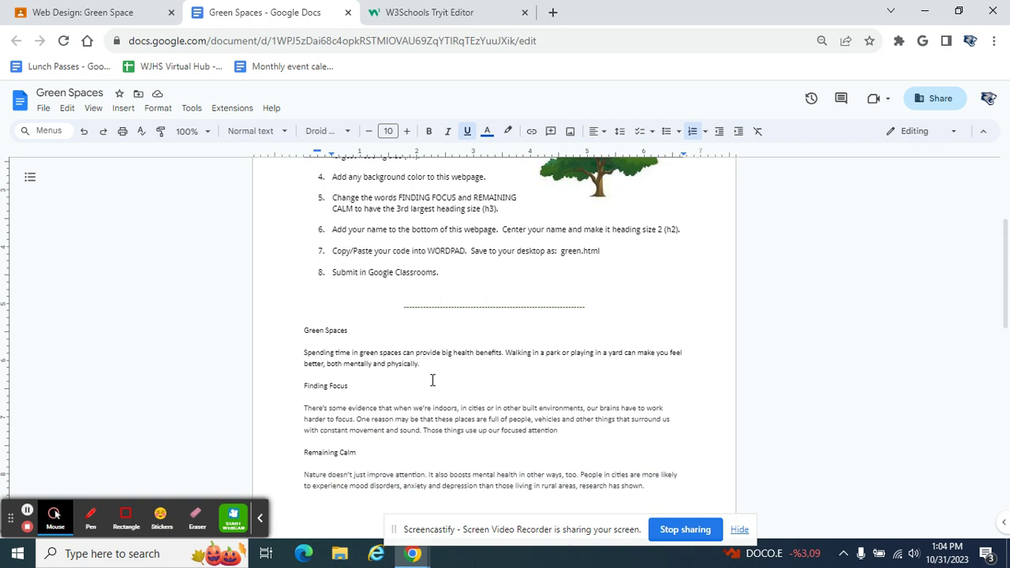
# Copy the green Green Spaces article text, from the title through the last paragraph
pyautogui.moveTo(302, 330)
pyautogui.mouseDown()
pyautogui.moveTo(389, 353)
pyautogui.moveTo(427, 386)
pyautogui.moveTo(587, 428)
pyautogui.moveTo(584, 457)
pyautogui.moveTo(669, 468)
pyautogui.moveTo(669, 484)
pyautogui.mouseUp()
pyautogui.hotkey('ctrl', 'c')
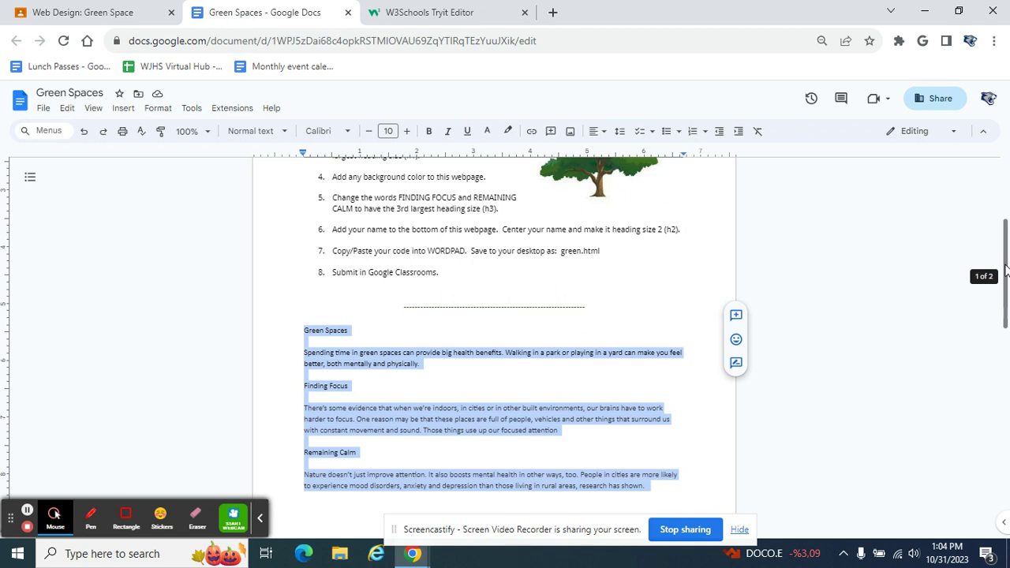
pyautogui.moveTo(1005, 270)
pyautogui.mouseDown()
pyautogui.moveTo(1007, 438)
pyautogui.moveTo(1003, 266)
pyautogui.moveTo(1005, 288)
pyautogui.mouseUp()
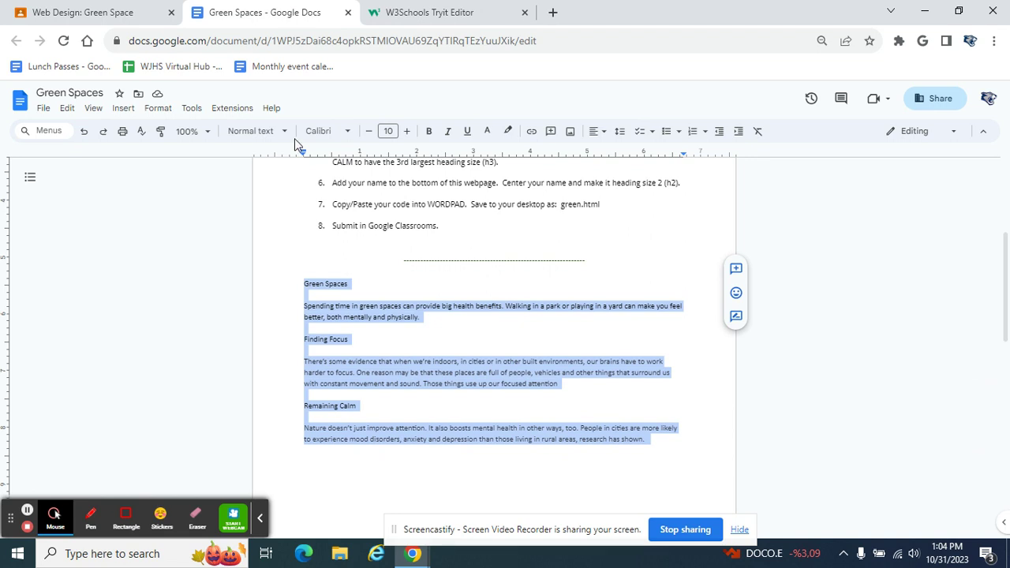
pyautogui.moveTo(1000, 320); pyautogui.dragTo(1006, 247)
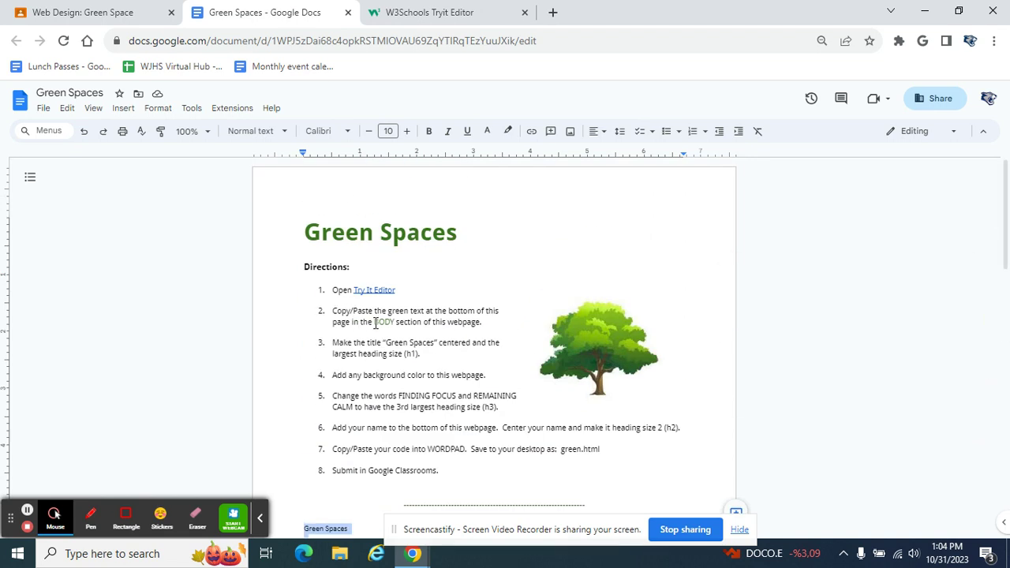
pyautogui.click(402, 16)
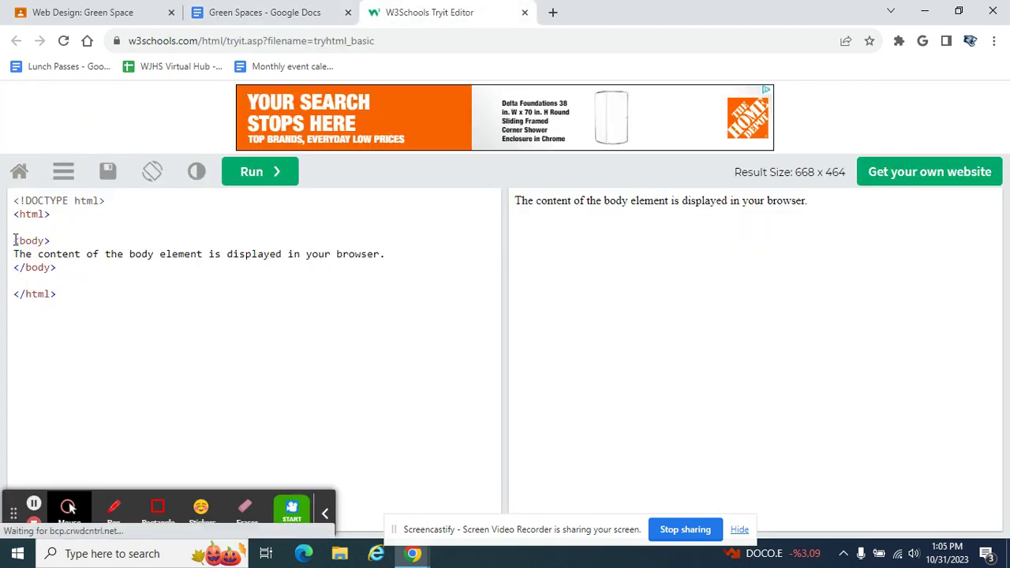
# Paste the Green Spaces article over the sample sentence inside <body>
pyautogui.moveTo(14, 240)
pyautogui.mouseDown()
pyautogui.moveTo(46, 239)
pyautogui.moveTo(9, 270)
pyautogui.moveTo(385, 253)
pyautogui.mouseUp()
pyautogui.click(58, 269)
pyautogui.click(12, 254)
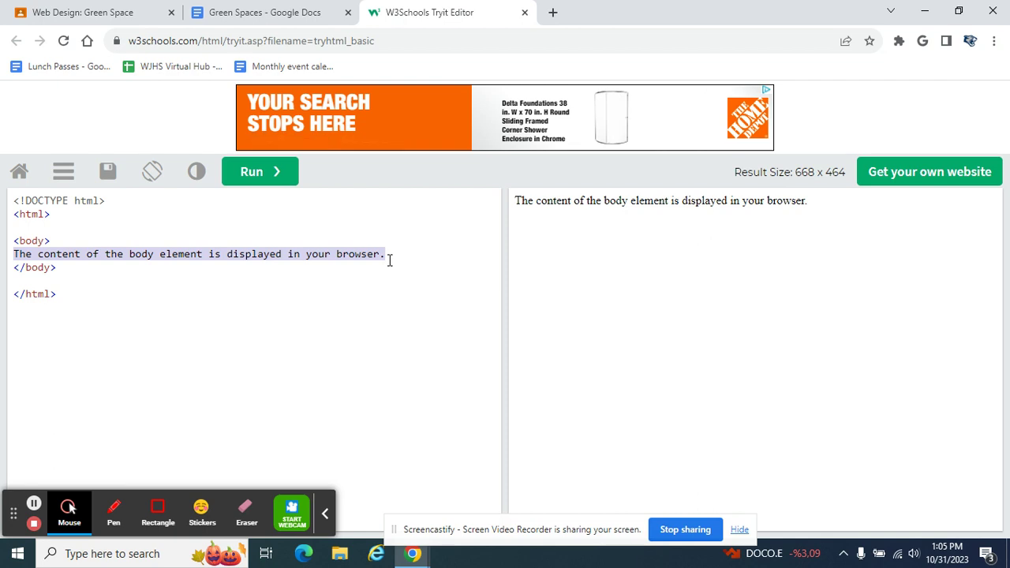
pyautogui.hotkey('ctrl', 'v')
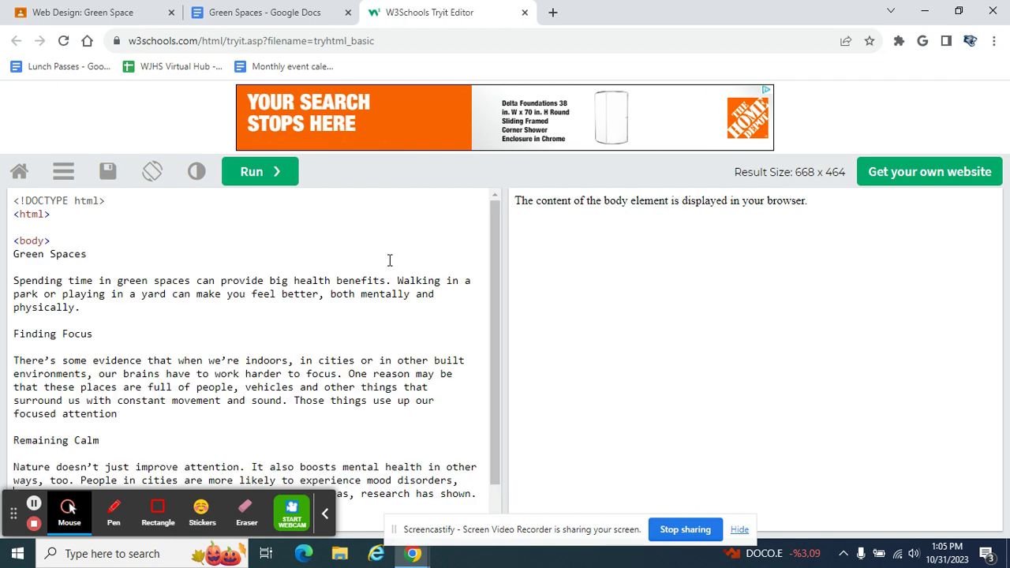
# Check the pasted code and Run it, rendering the article as one unformatted block
pyautogui.moveTo(494, 260)
pyautogui.mouseDown()
pyautogui.moveTo(498, 237)
pyautogui.moveTo(504, 426)
pyautogui.moveTo(493, 359)
pyautogui.mouseUp()
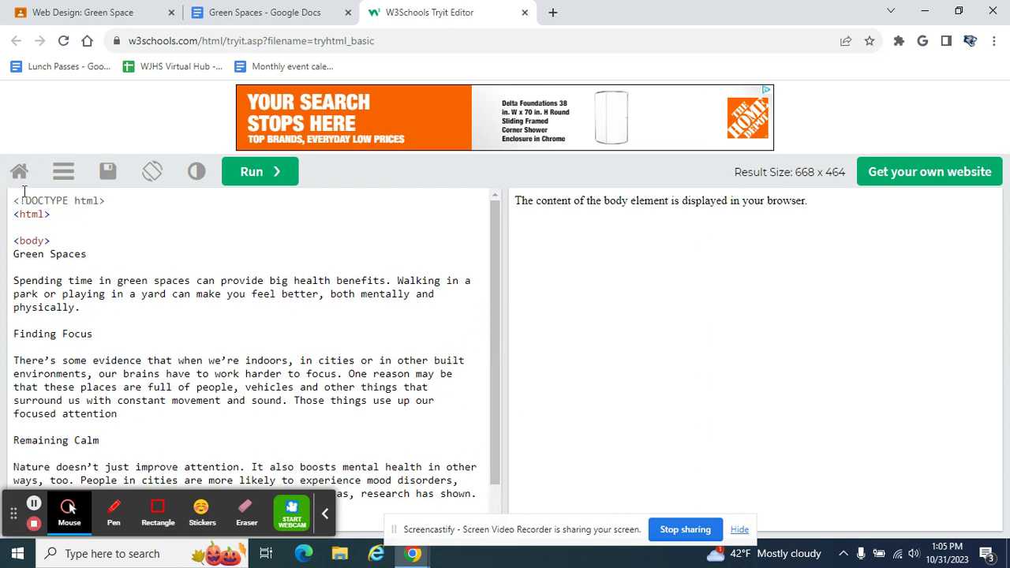
pyautogui.moveTo(15, 200); pyautogui.dragTo(74, 236)
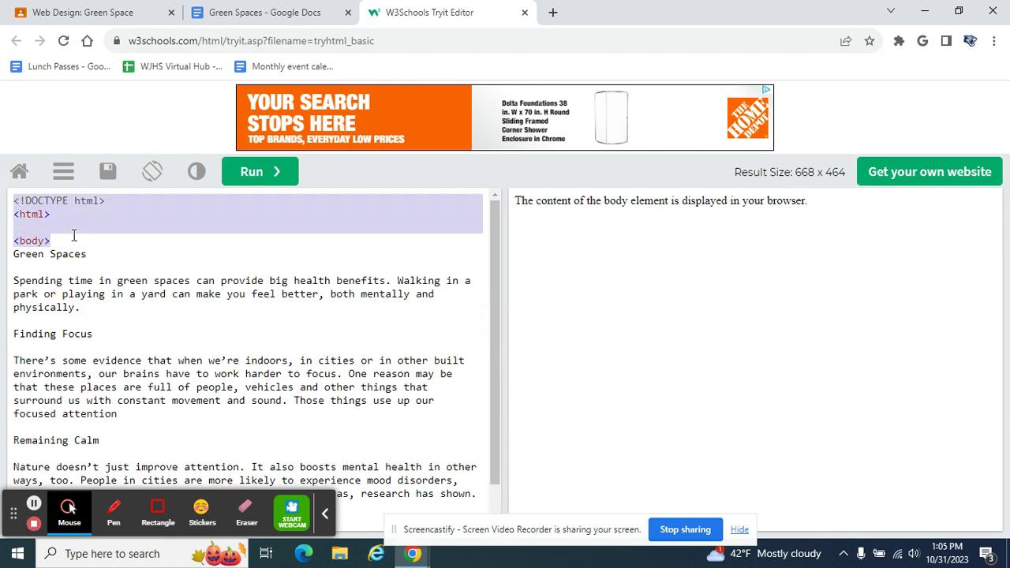
pyautogui.moveTo(492, 340); pyautogui.dragTo(486, 432)
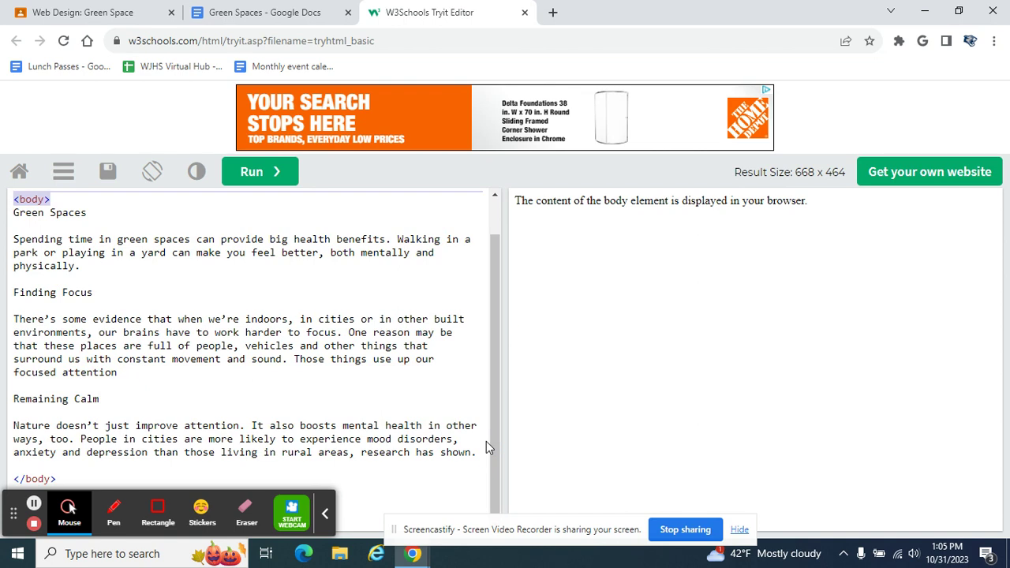
pyautogui.click(324, 513)
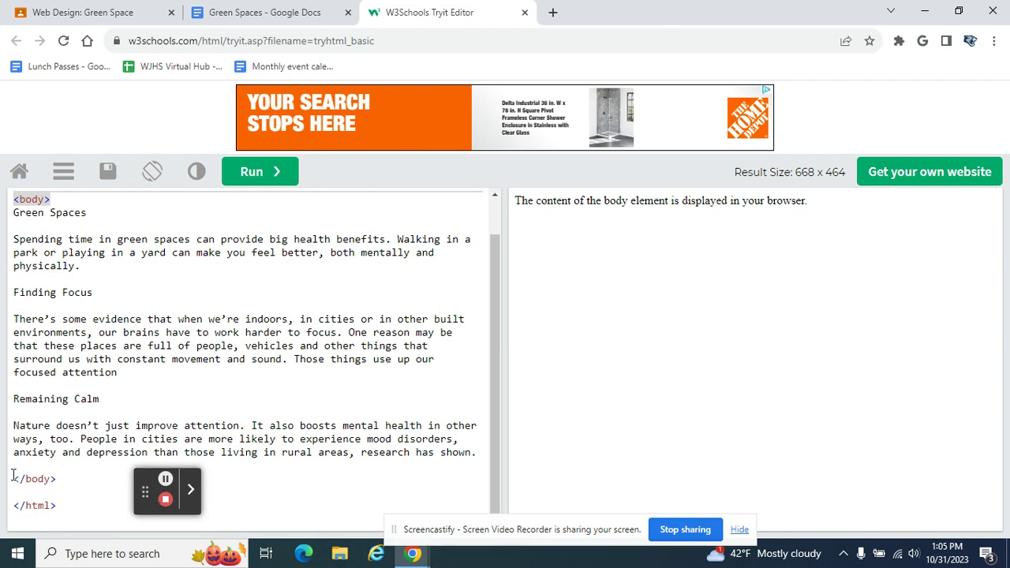
pyautogui.moveTo(13, 474); pyautogui.dragTo(55, 495)
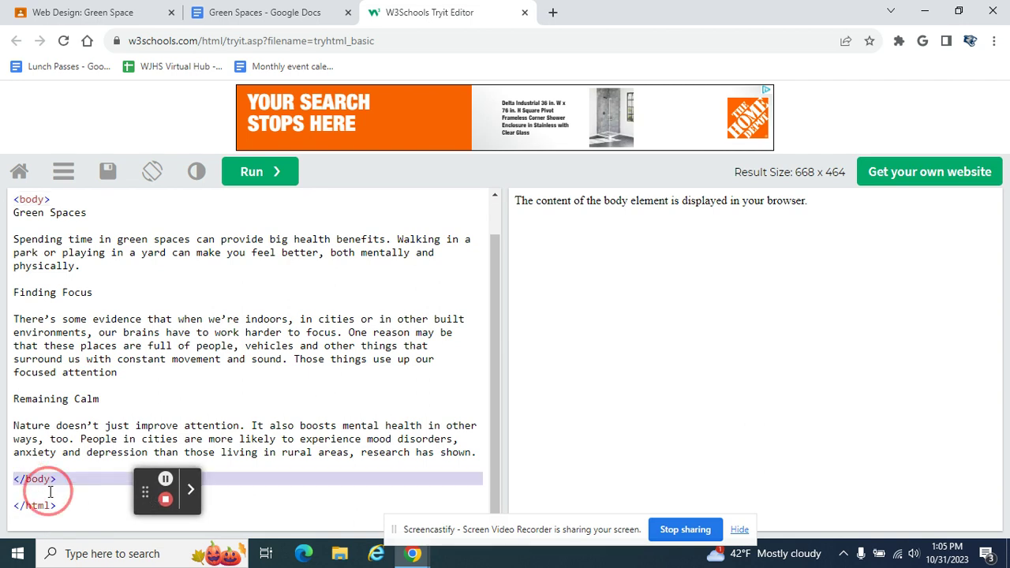
pyautogui.click(255, 178)
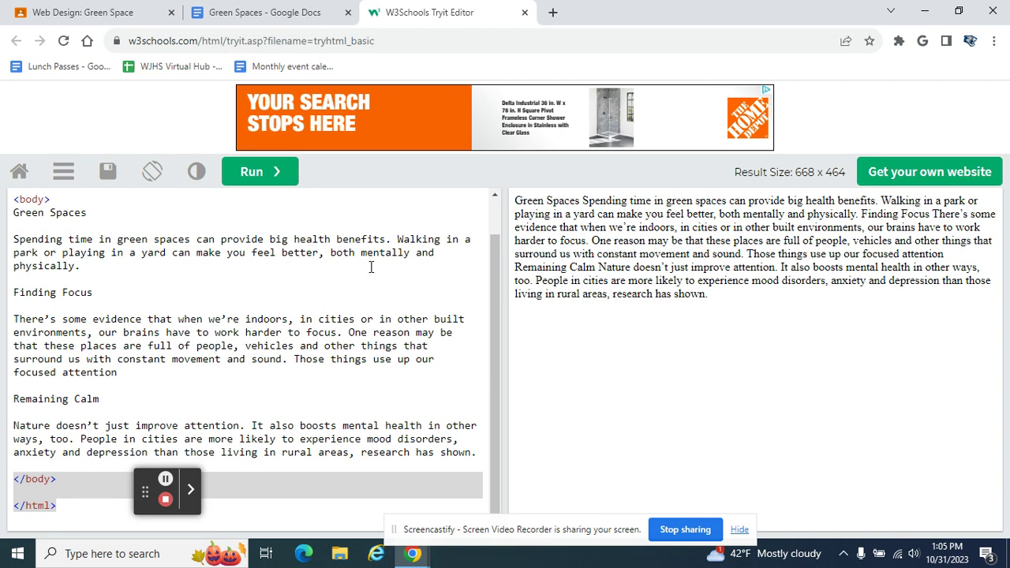
pyautogui.scroll(2, 496, 228)
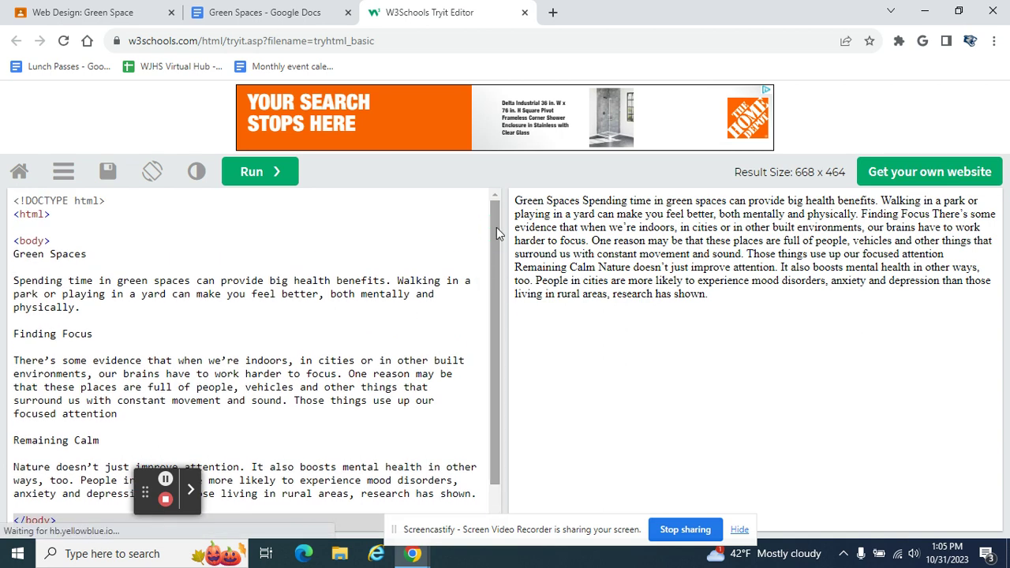
pyautogui.click(244, 12)
# Read directions 2 and 3 on pasting the text and centering the title
pyautogui.moveTo(330, 311); pyautogui.dragTo(482, 333)
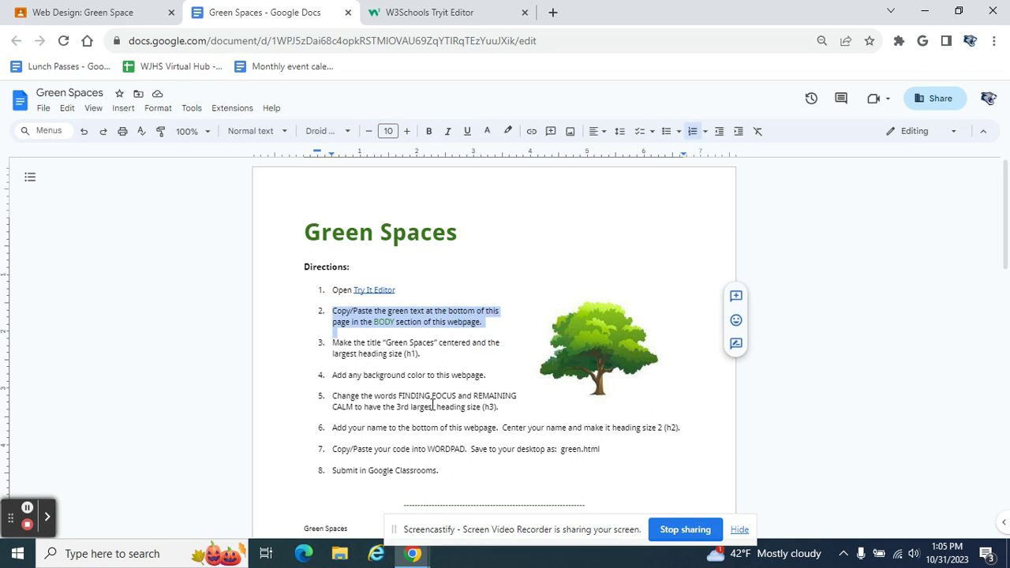
pyautogui.click(350, 344)
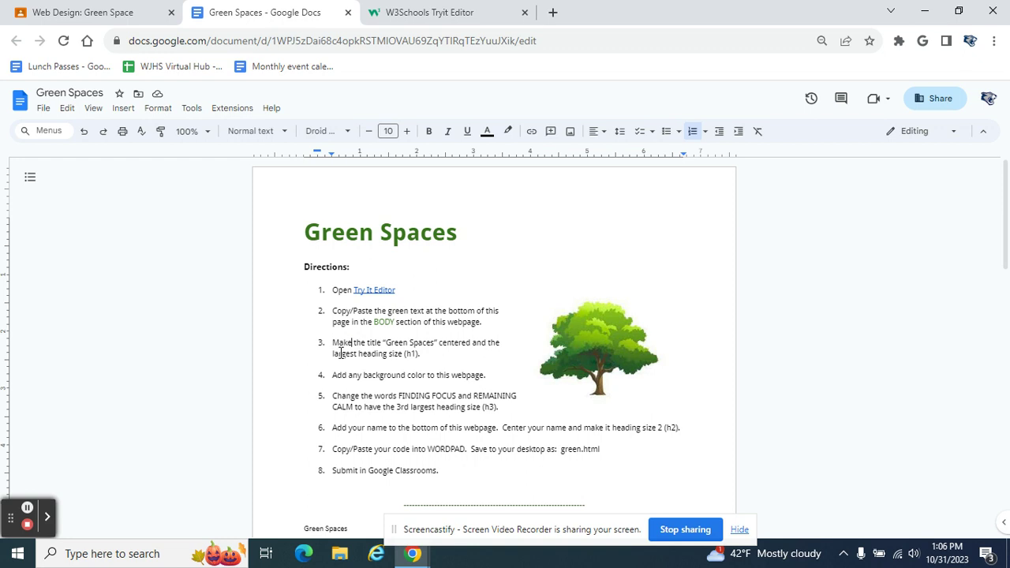
pyautogui.doubleClick(447, 344)
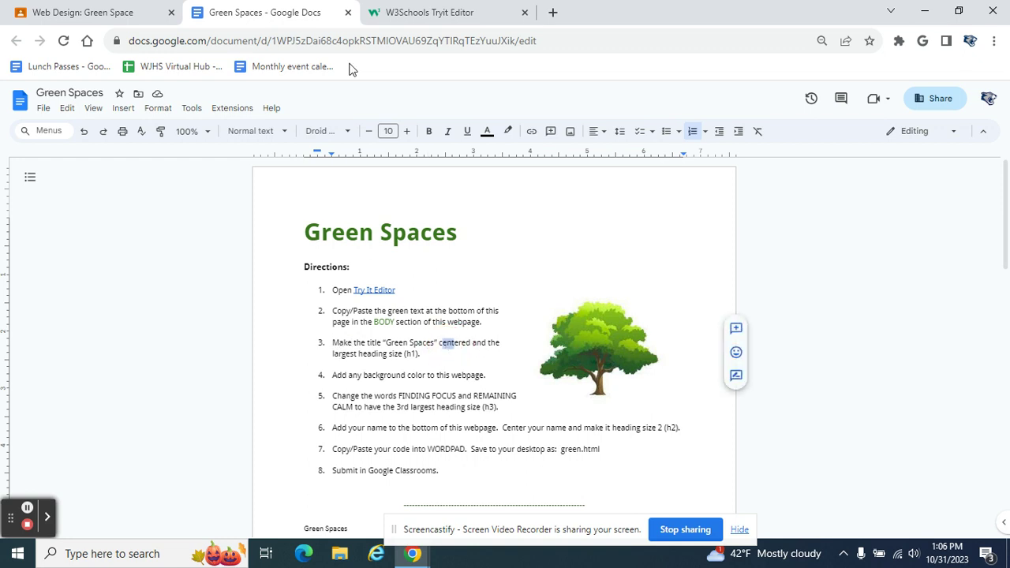
pyautogui.click(419, 11)
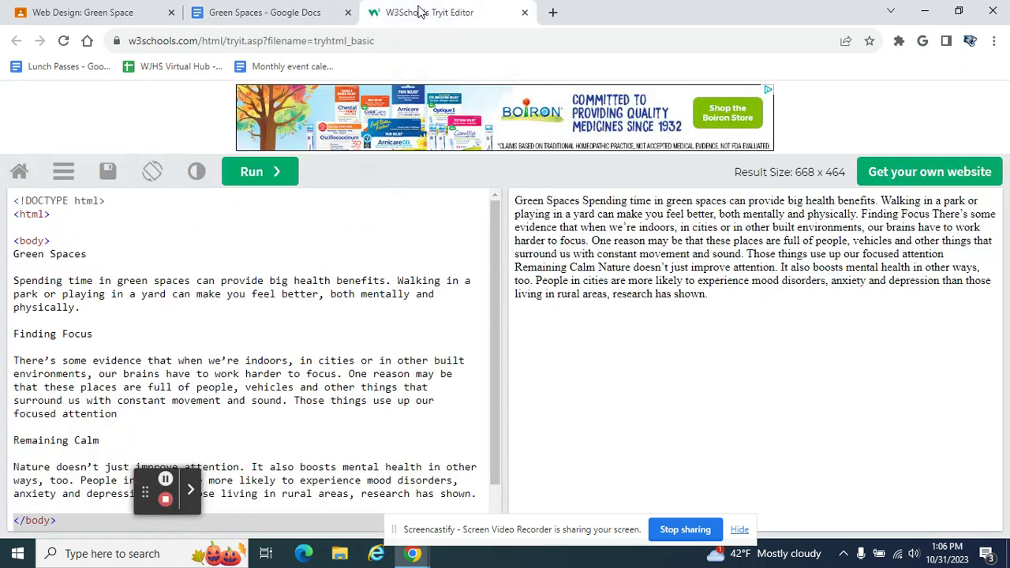
pyautogui.click(14, 254)
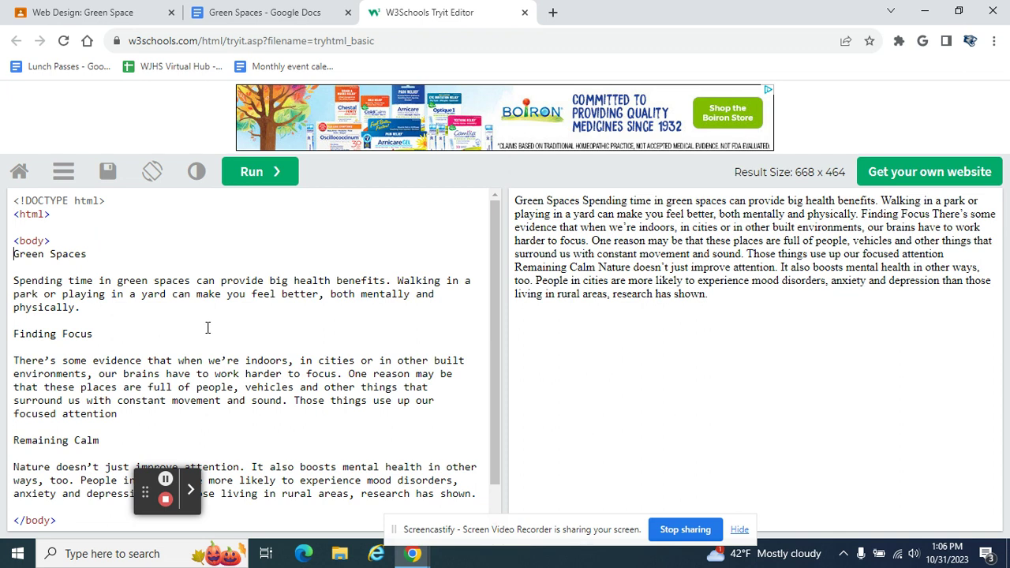
# Wrap the Green Spaces title in <center></center> tags and Run to show it centered
pyautogui.write('<>')
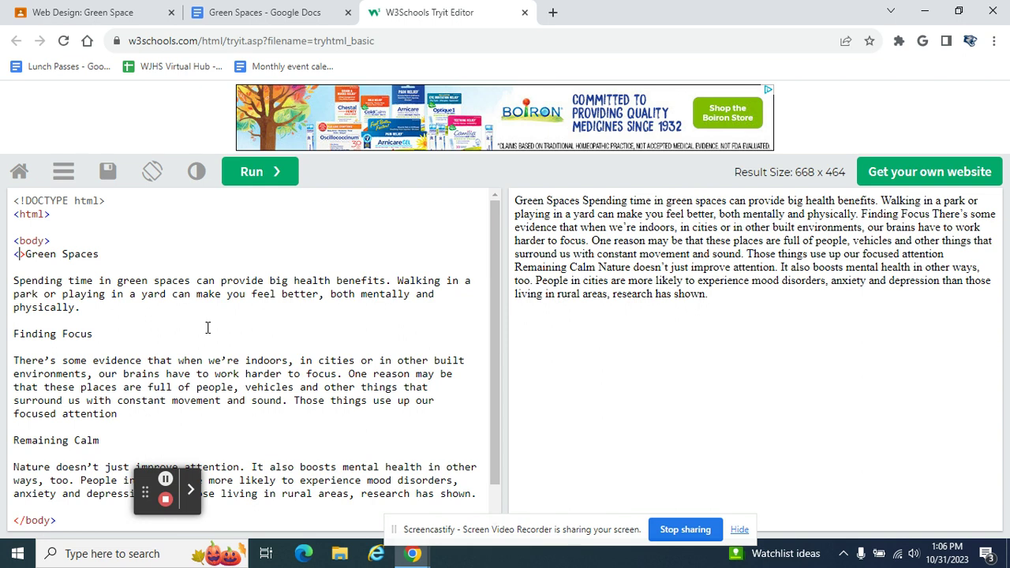
pyautogui.write('center')
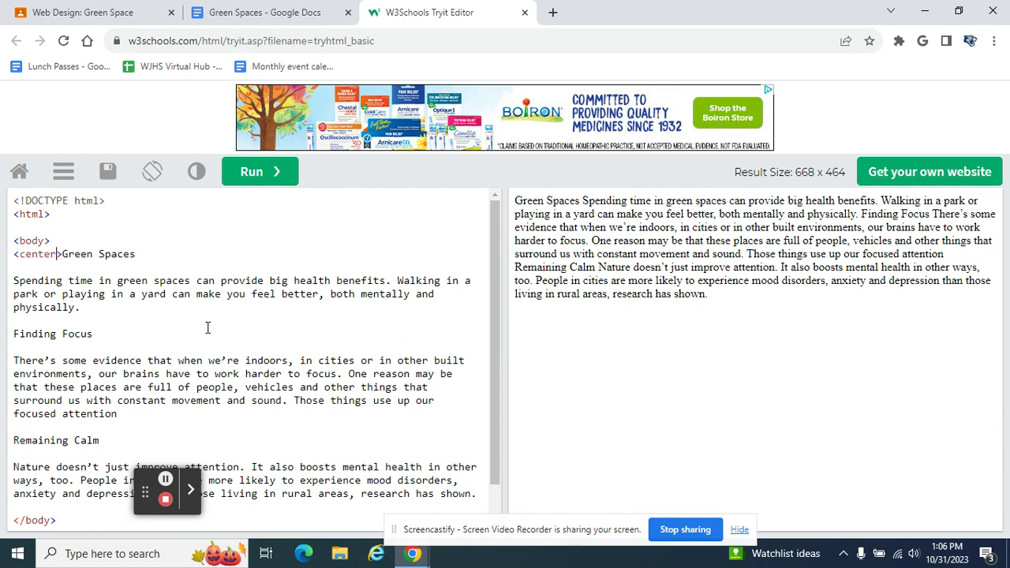
pyautogui.click(265, 171)
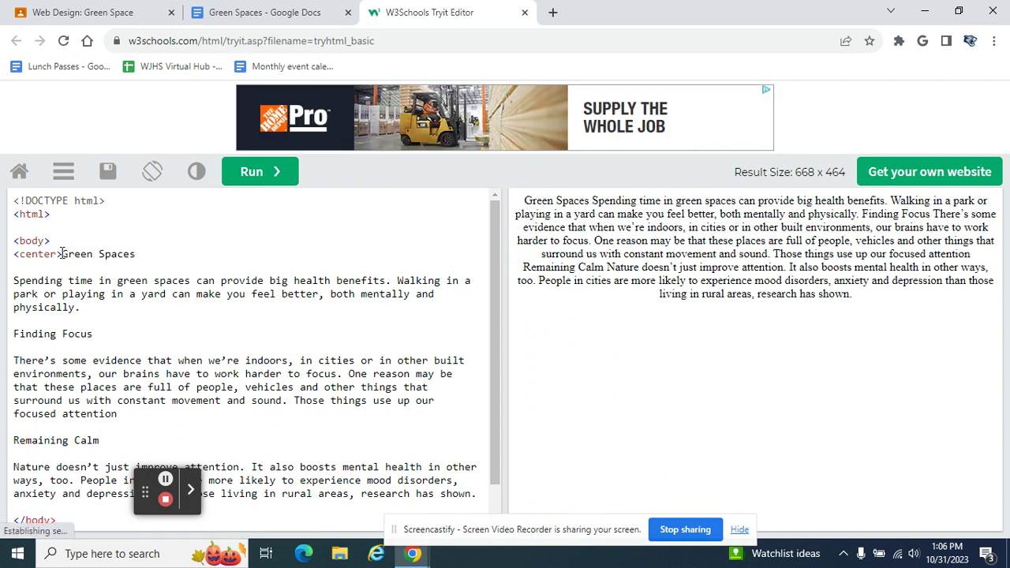
pyautogui.click(138, 254)
pyautogui.write('</')
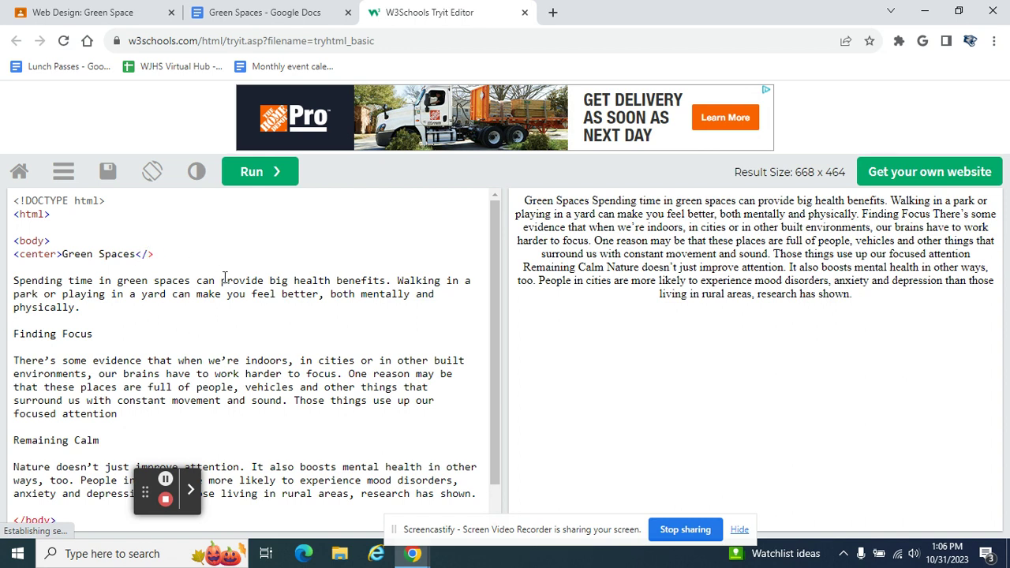
pyautogui.write('center>')
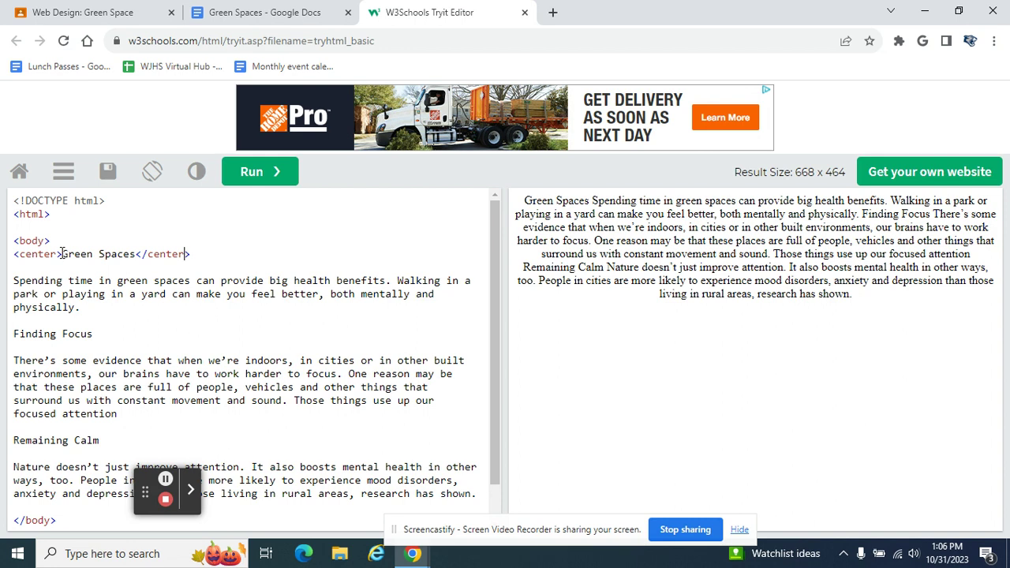
pyautogui.moveTo(62, 254); pyautogui.dragTo(13, 254)
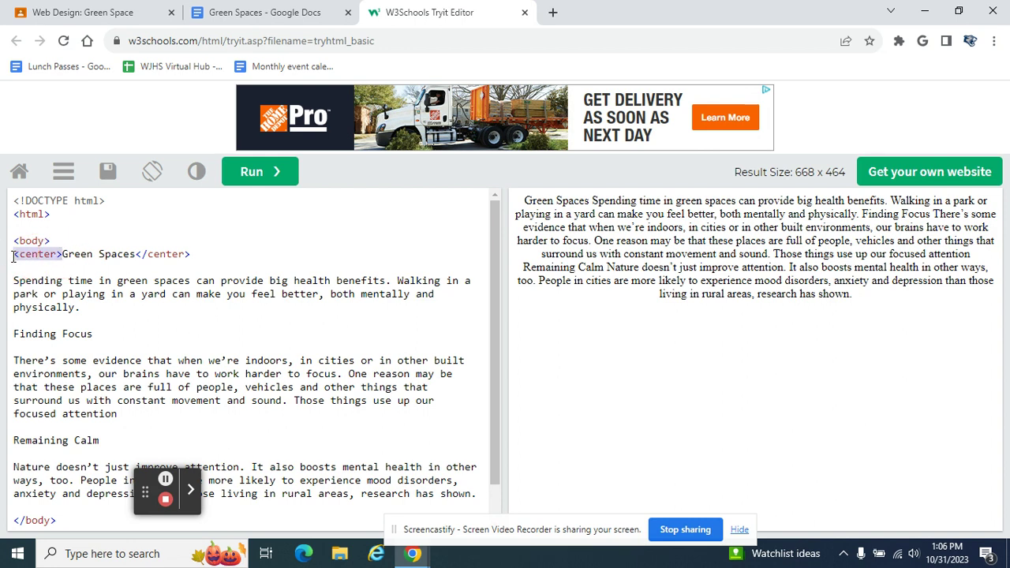
pyautogui.moveTo(136, 253); pyautogui.dragTo(190, 254)
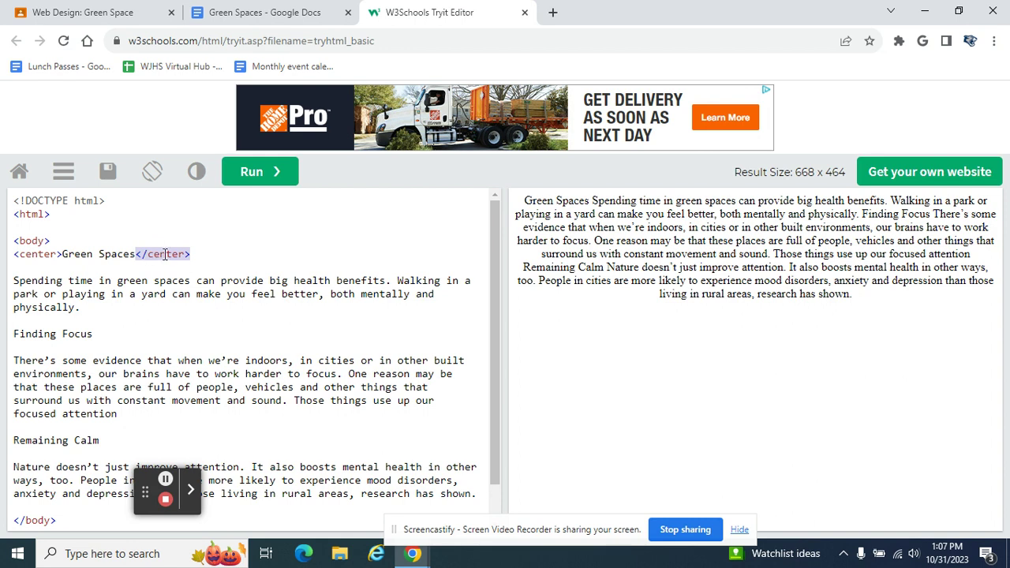
pyautogui.click(261, 176)
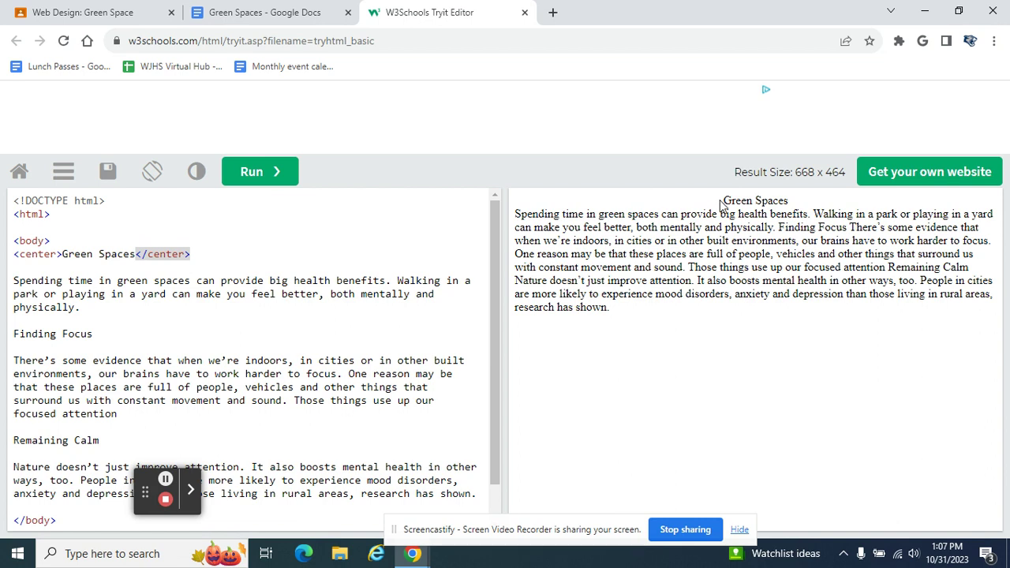
pyautogui.moveTo(723, 201); pyautogui.dragTo(797, 210)
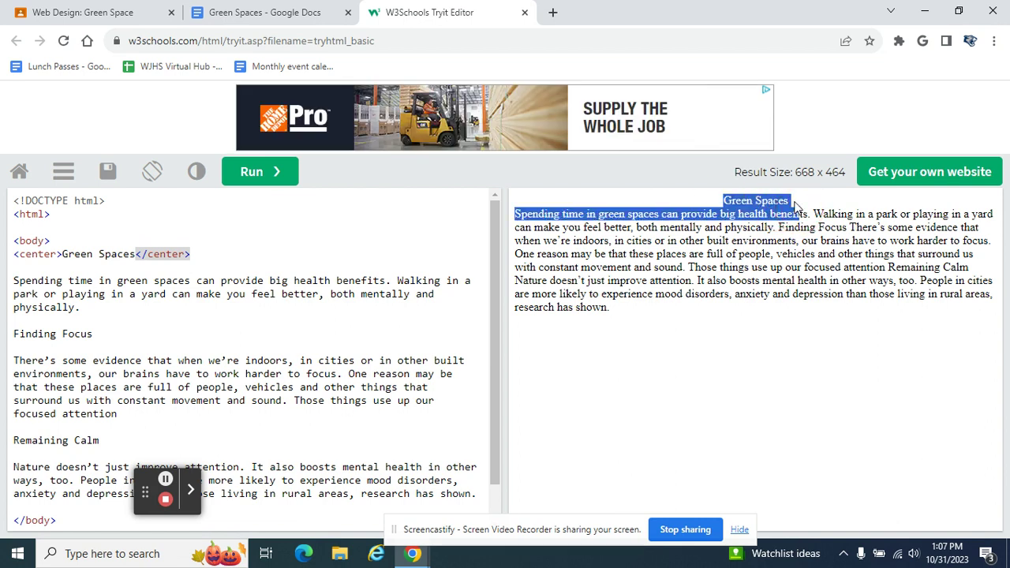
pyautogui.click(797, 209)
pyautogui.click(288, 16)
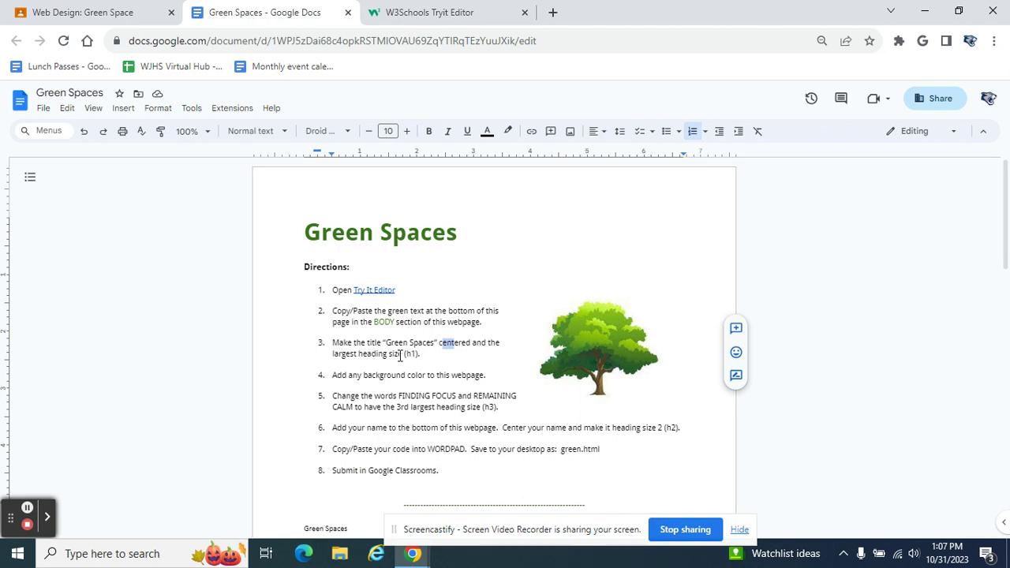
pyautogui.click(406, 12)
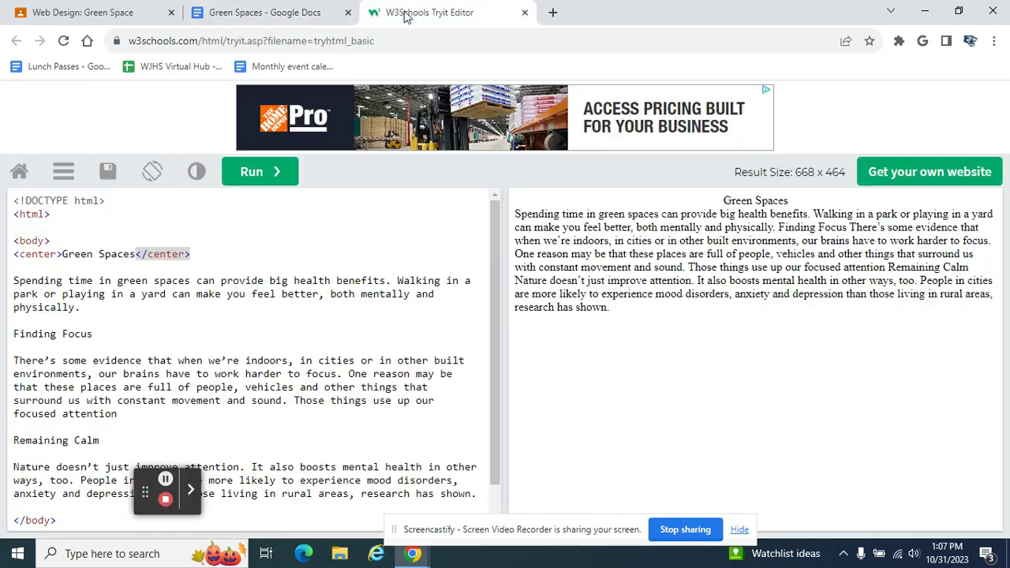
# Wrap the centered Green Spaces title line in <h1></h1> tags and Run the page
pyautogui.click(15, 254)
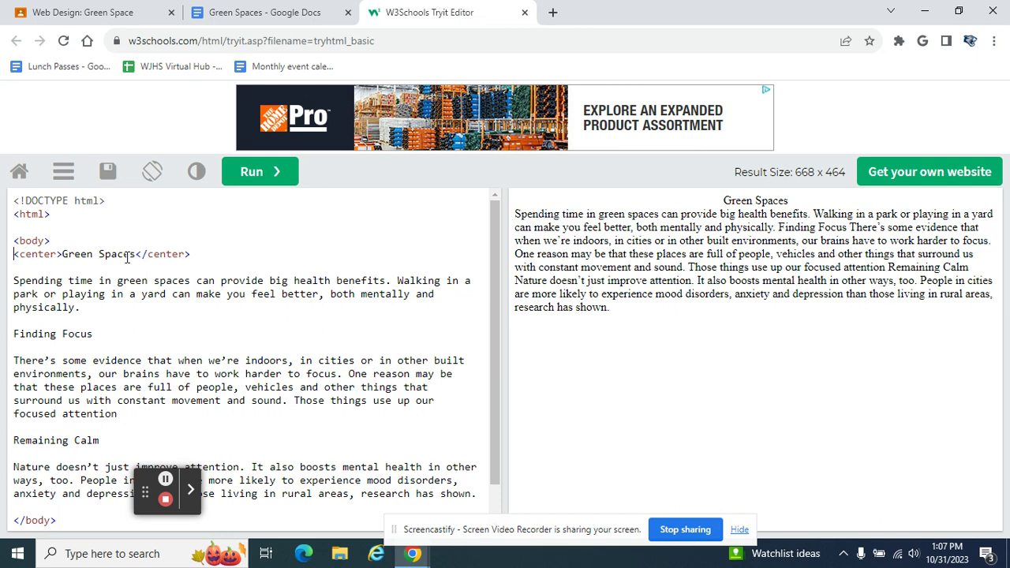
pyautogui.write('<h')
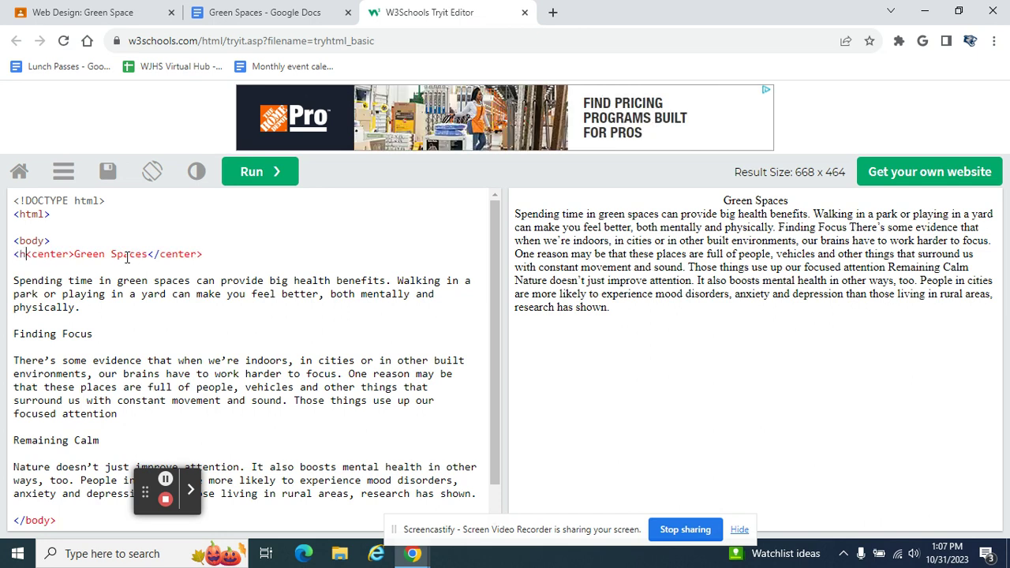
pyautogui.write('1>')
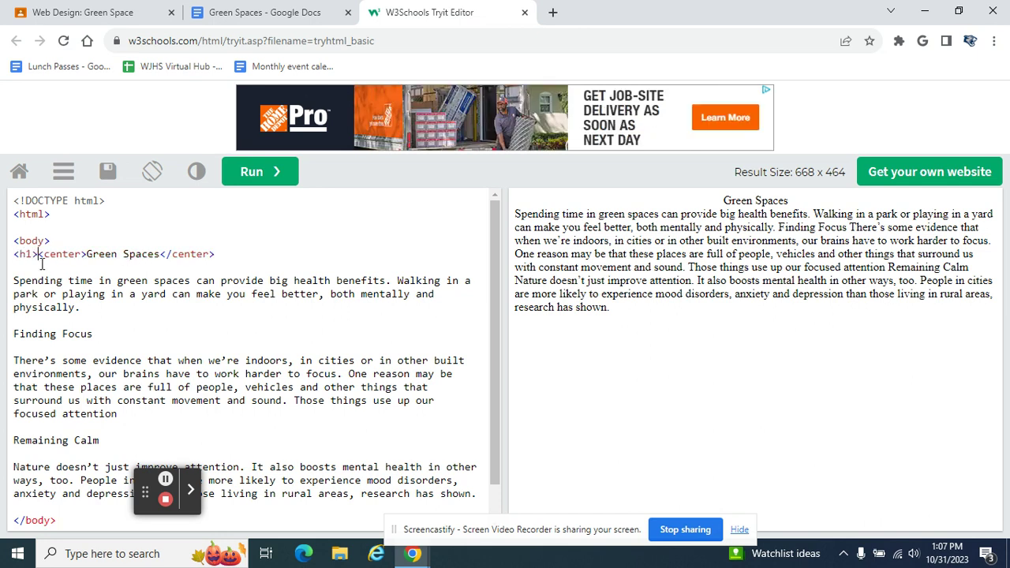
pyautogui.click(223, 254)
pyautogui.write('/h1>')
pyautogui.moveTo(38, 254); pyautogui.dragTo(13, 254)
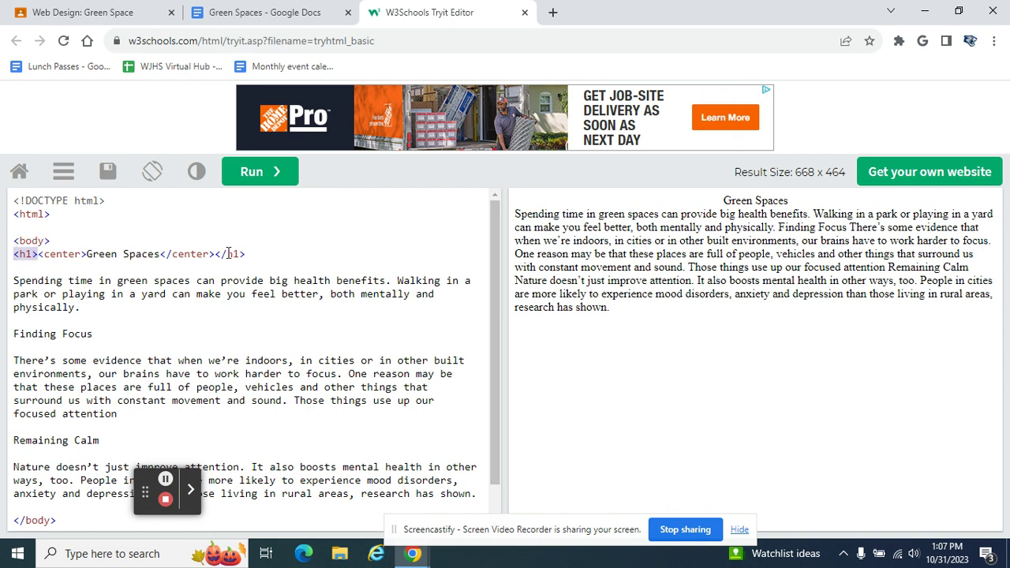
pyautogui.moveTo(215, 254); pyautogui.dragTo(251, 254)
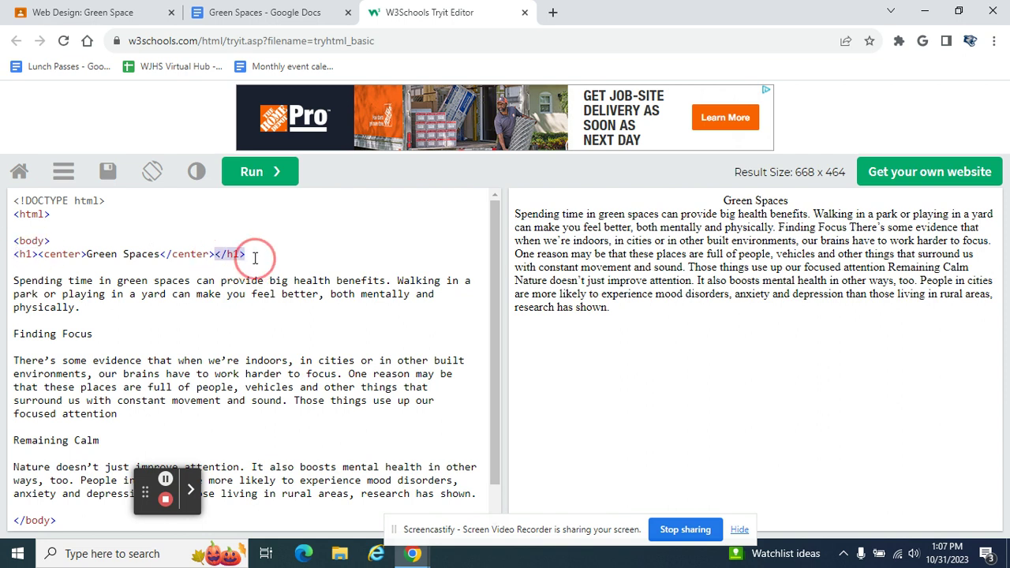
pyautogui.click(254, 170)
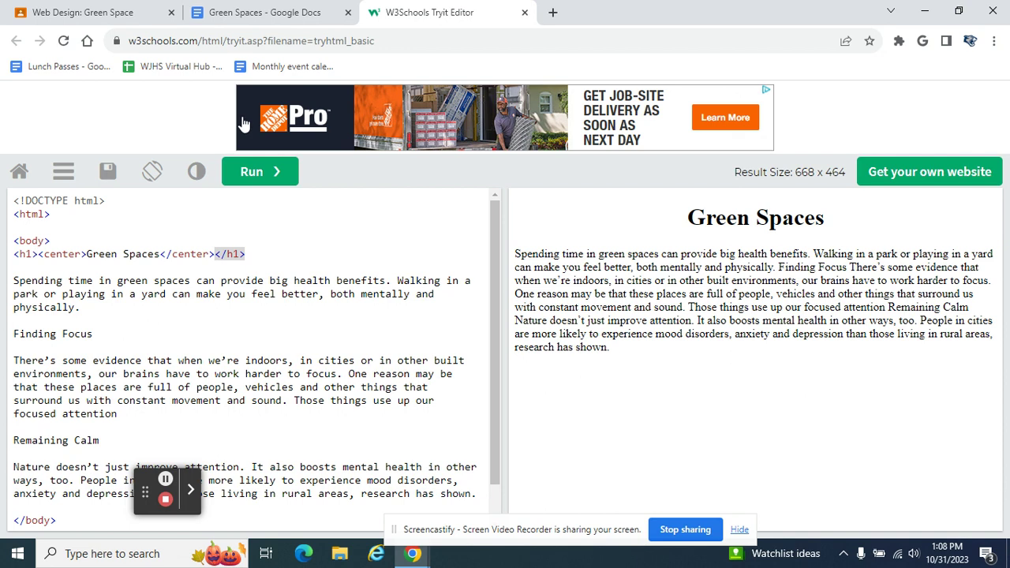
pyautogui.click(256, 24)
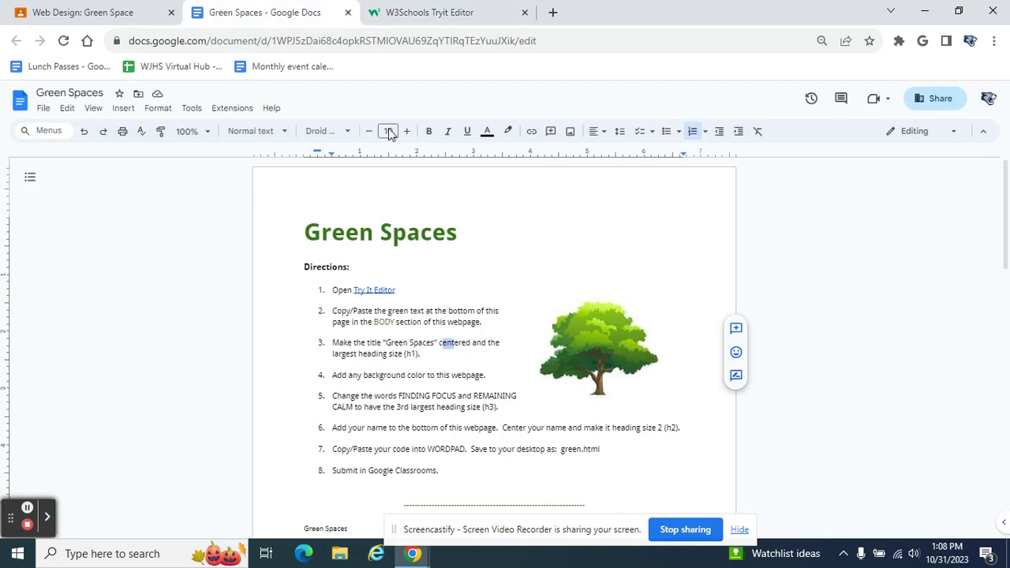
pyautogui.click(332, 372)
pyautogui.moveTo(486, 367); pyautogui.dragTo(485, 374)
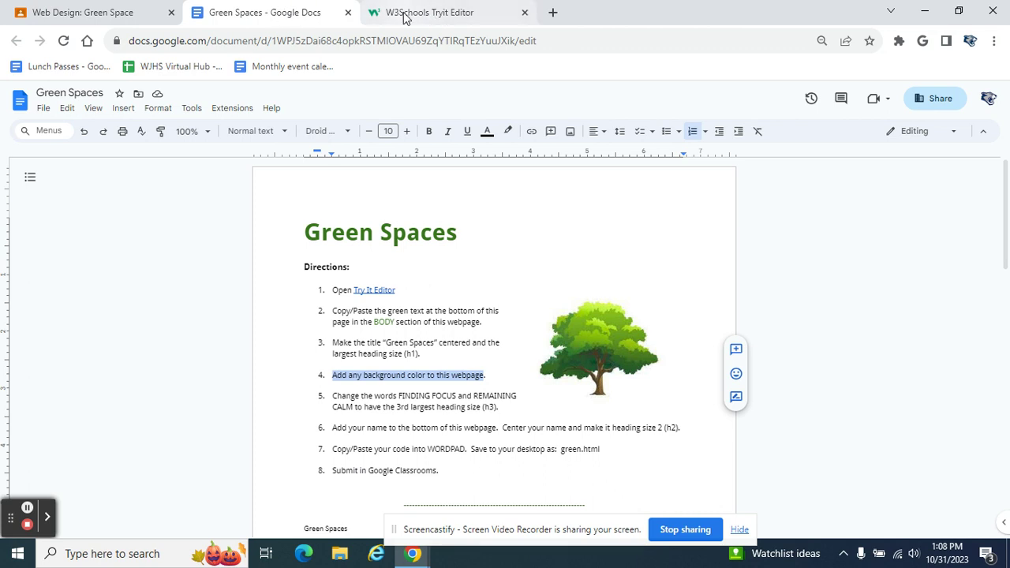
pyautogui.click(370, 11)
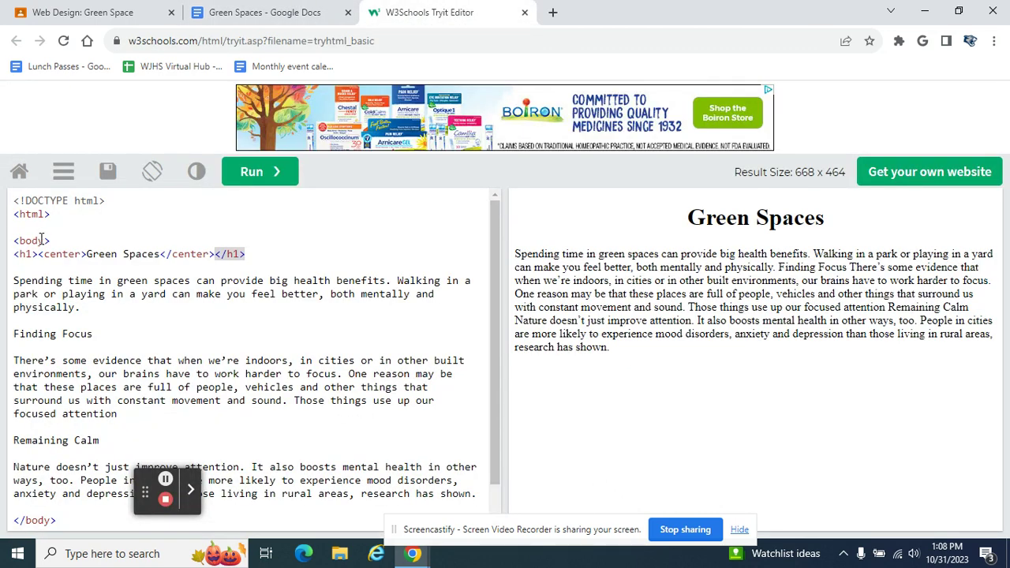
# Add bgcolor=green and text=white to the <body> tag and Run the page
pyautogui.click(46, 240)
pyautogui.write('bg')
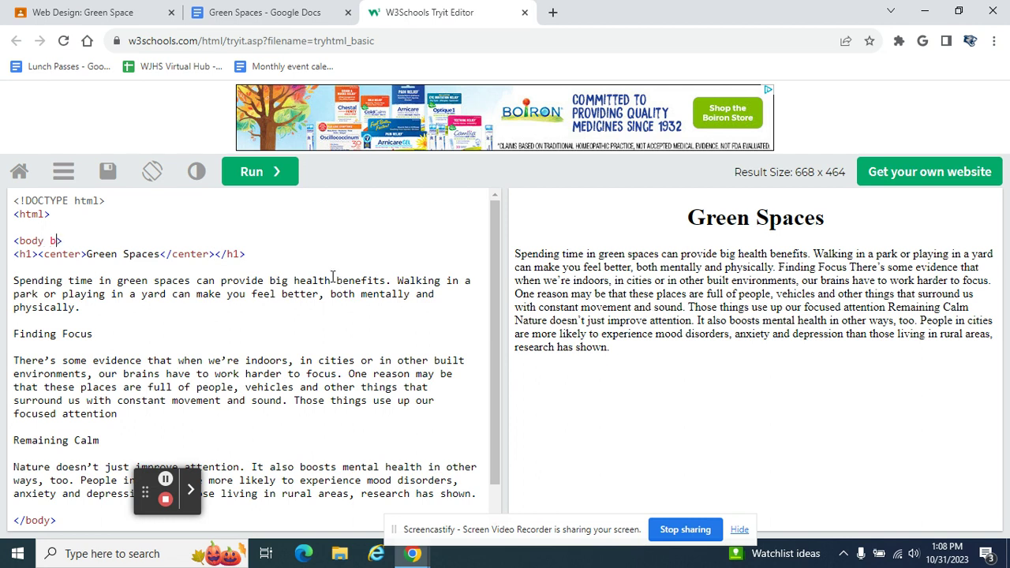
pyautogui.write('col')
pyautogui.write('or=gr')
pyautogui.write('een')
pyautogui.click(258, 179)
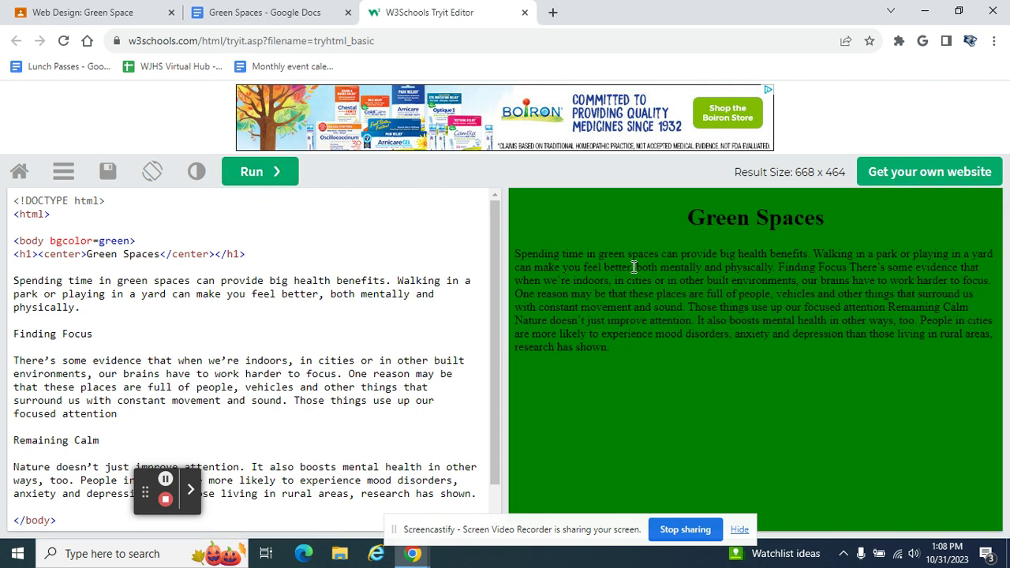
pyautogui.click(133, 240)
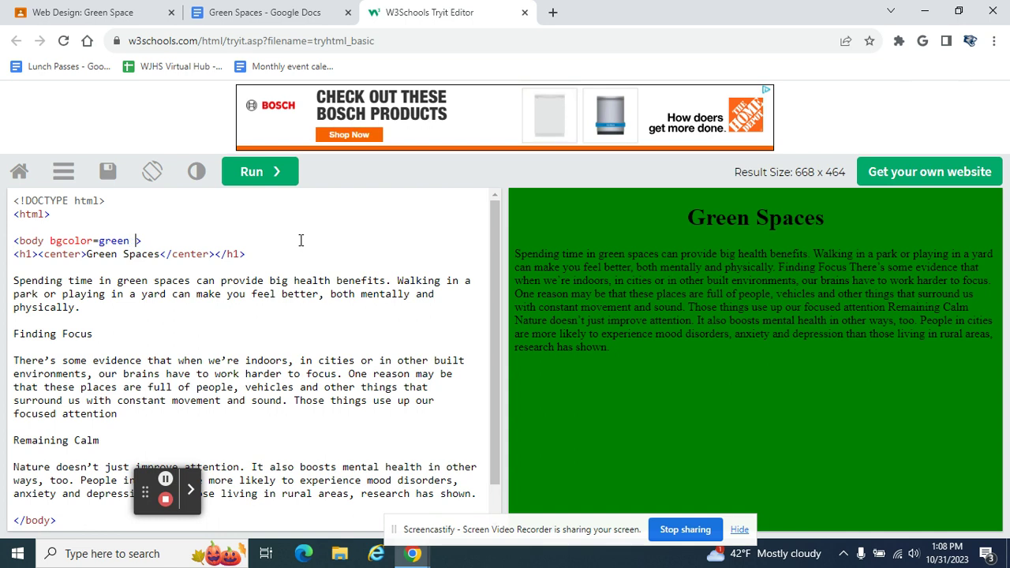
pyautogui.write('text')
pyautogui.write('=whi')
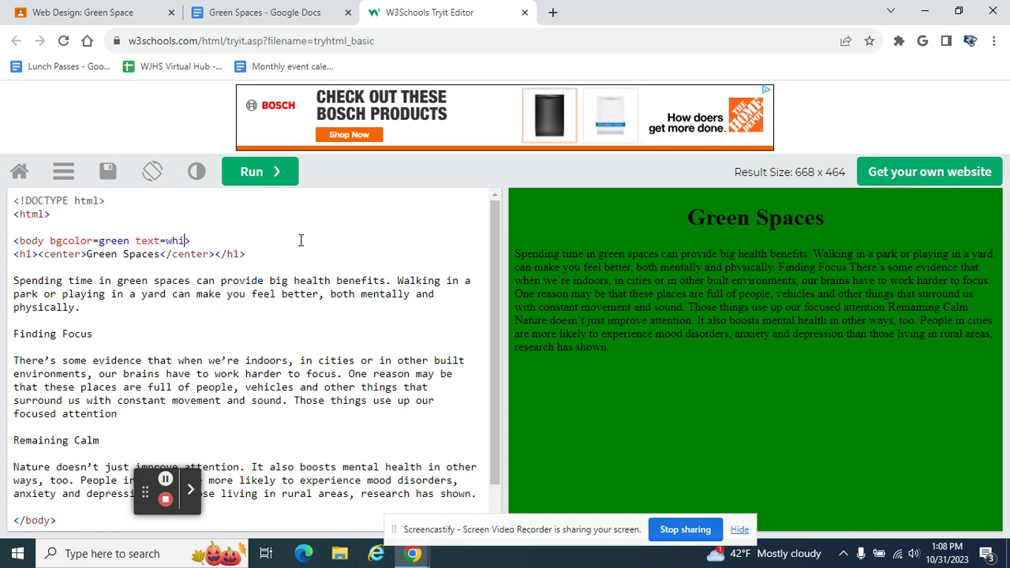
pyautogui.write('te')
pyautogui.click(254, 176)
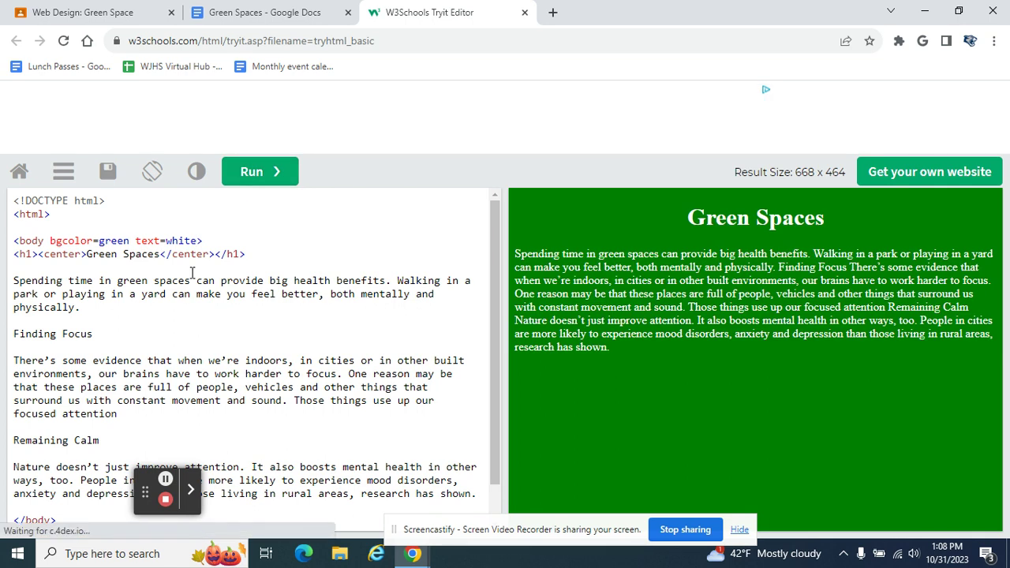
pyautogui.click(17, 241)
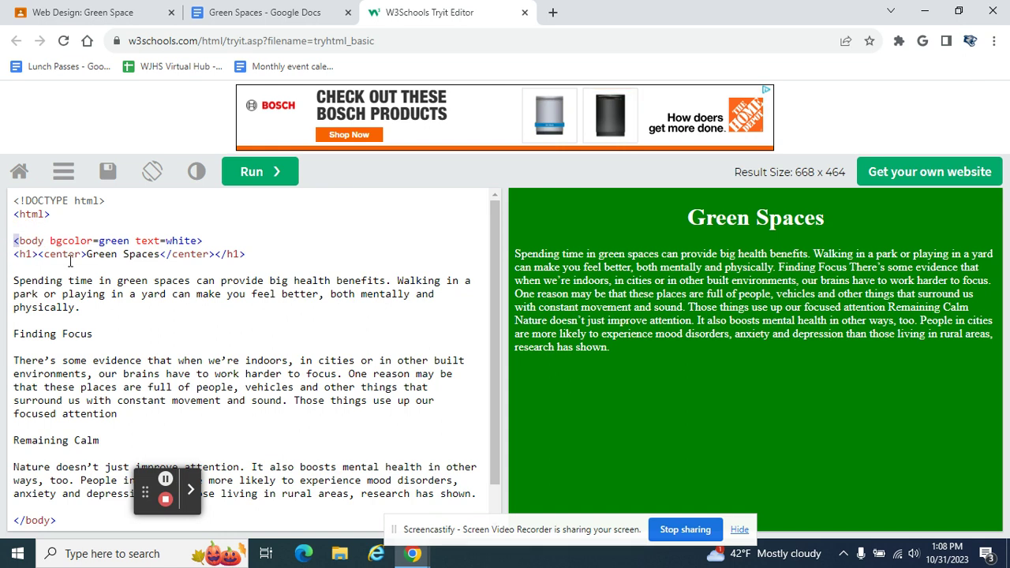
pyautogui.click(205, 241)
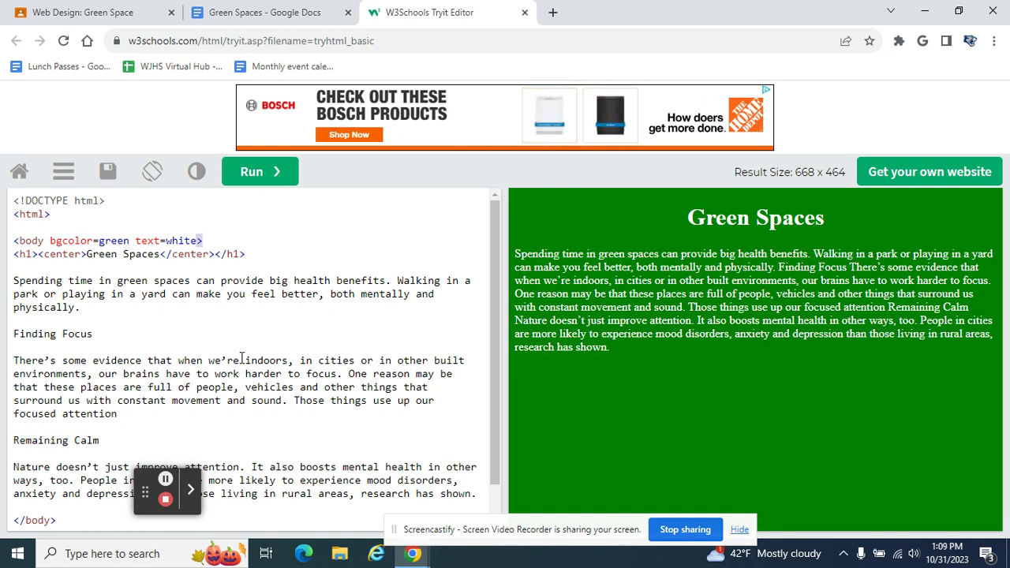
pyautogui.click(268, 12)
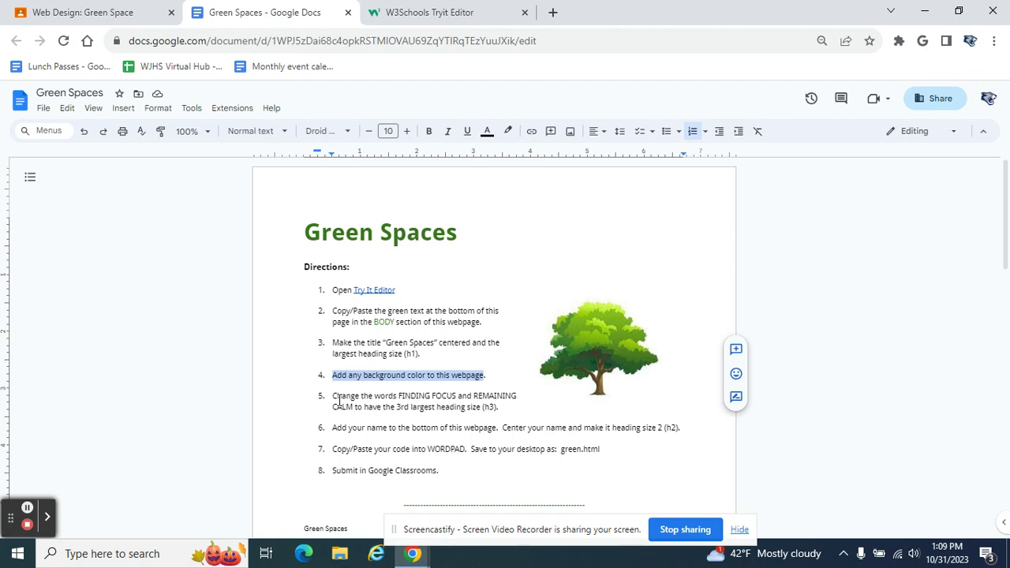
pyautogui.moveTo(330, 397); pyautogui.dragTo(518, 411)
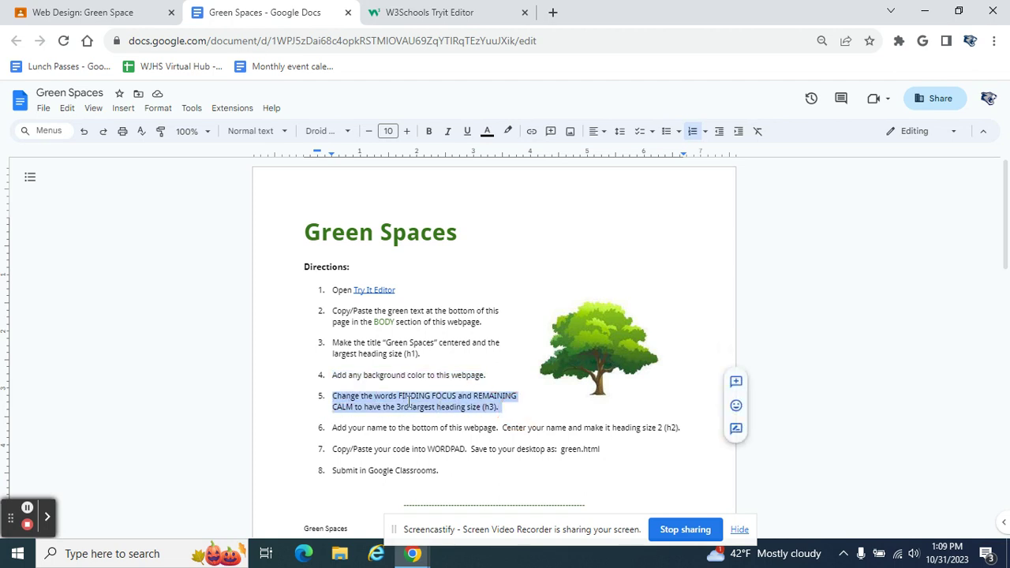
pyautogui.click(424, 11)
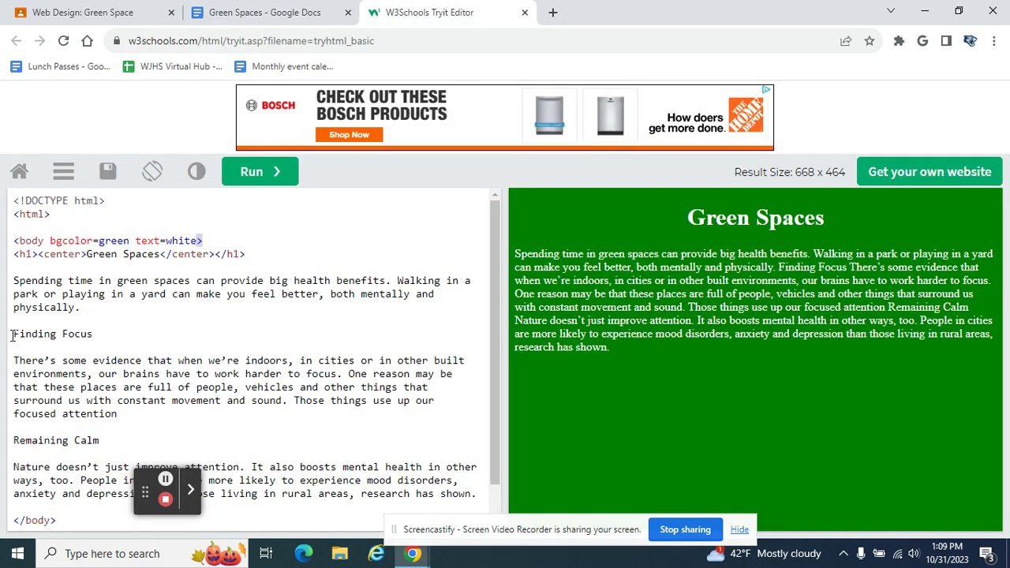
# Wrap the Finding Focus and Remaining Calm lines in <h3></h3> tags and Run
pyautogui.click(197, 361)
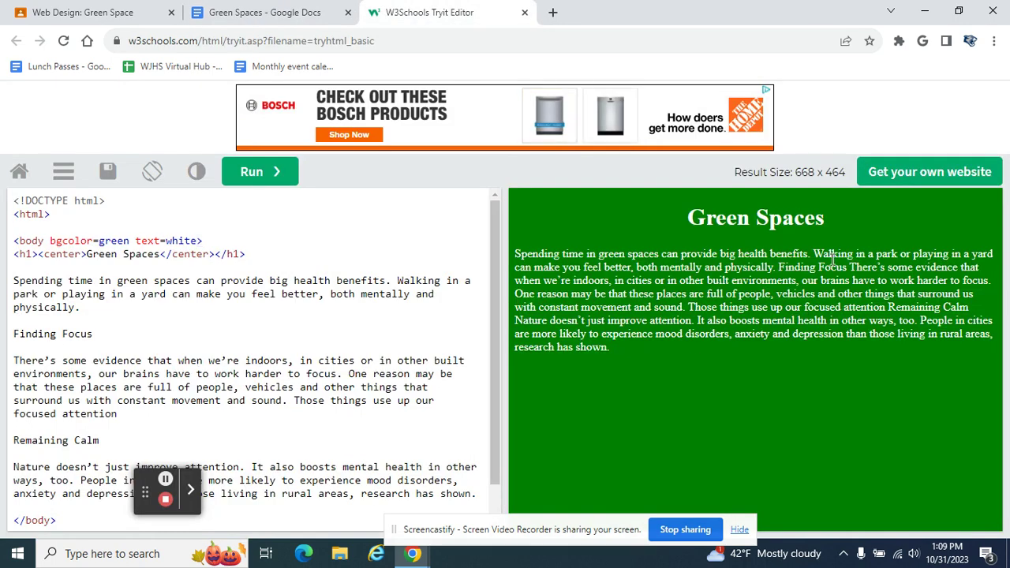
pyautogui.moveTo(846, 267); pyautogui.dragTo(780, 267)
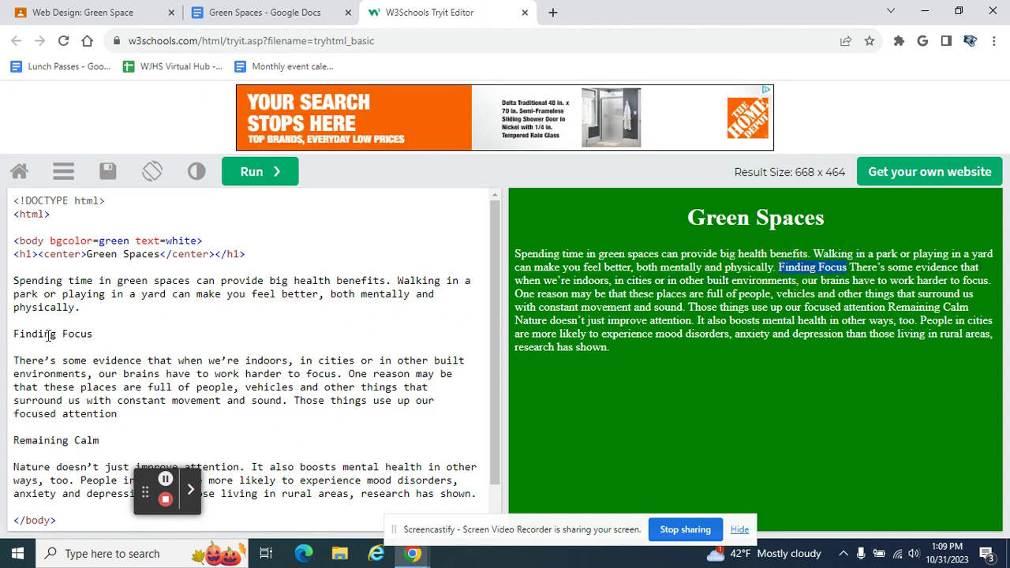
pyautogui.click(14, 335)
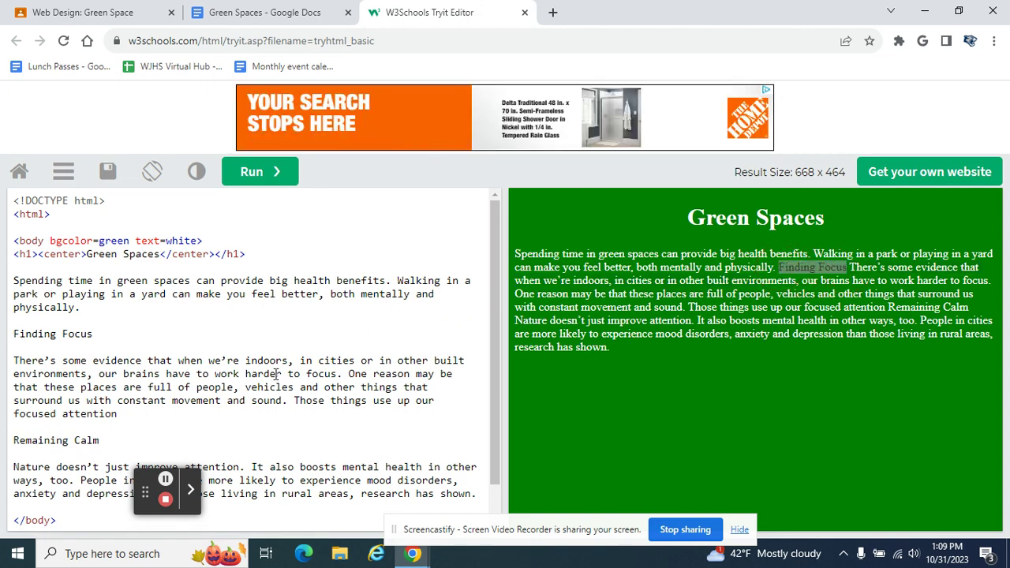
pyautogui.write('<>')
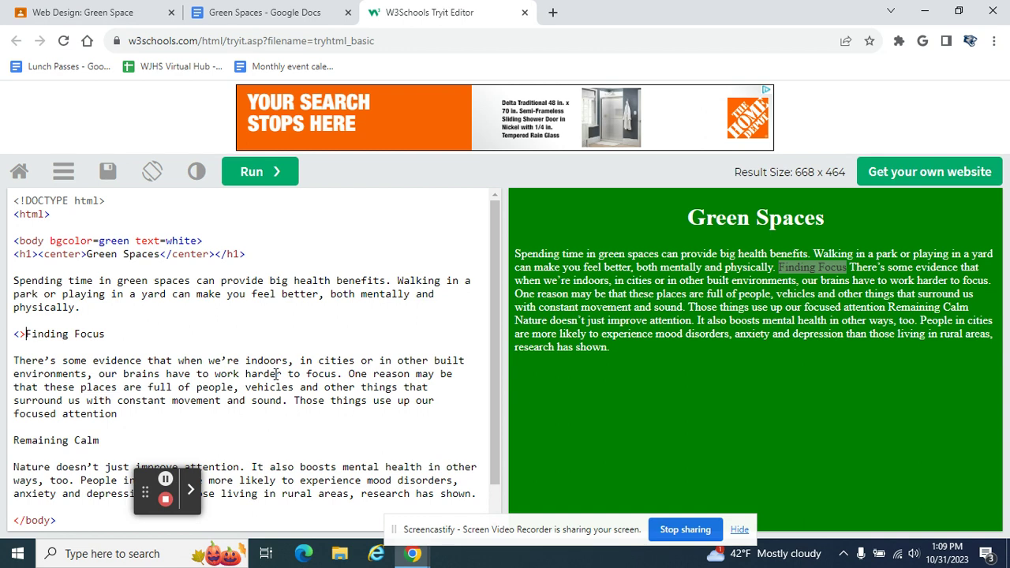
pyautogui.press('Left')
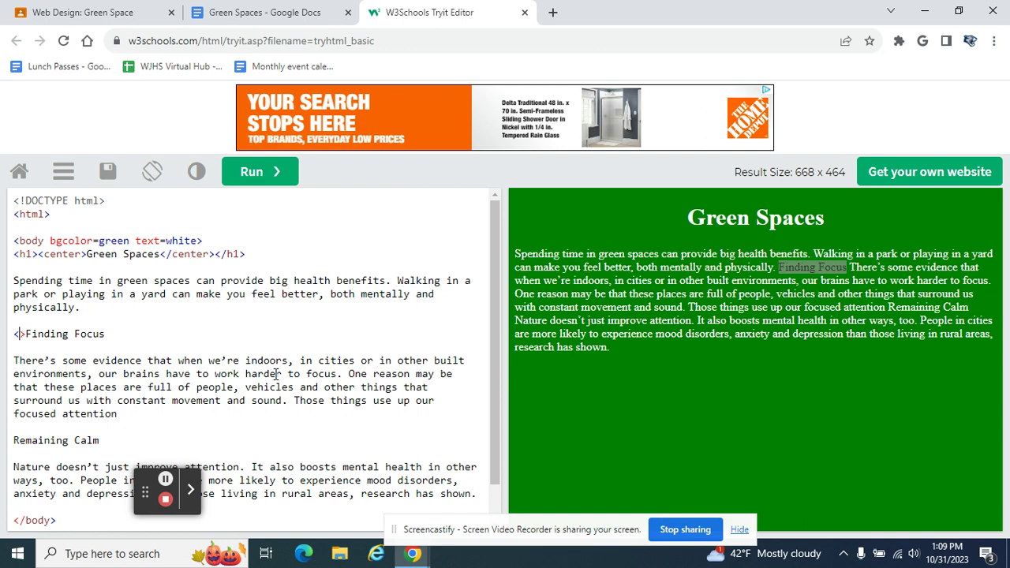
pyautogui.write('h3')
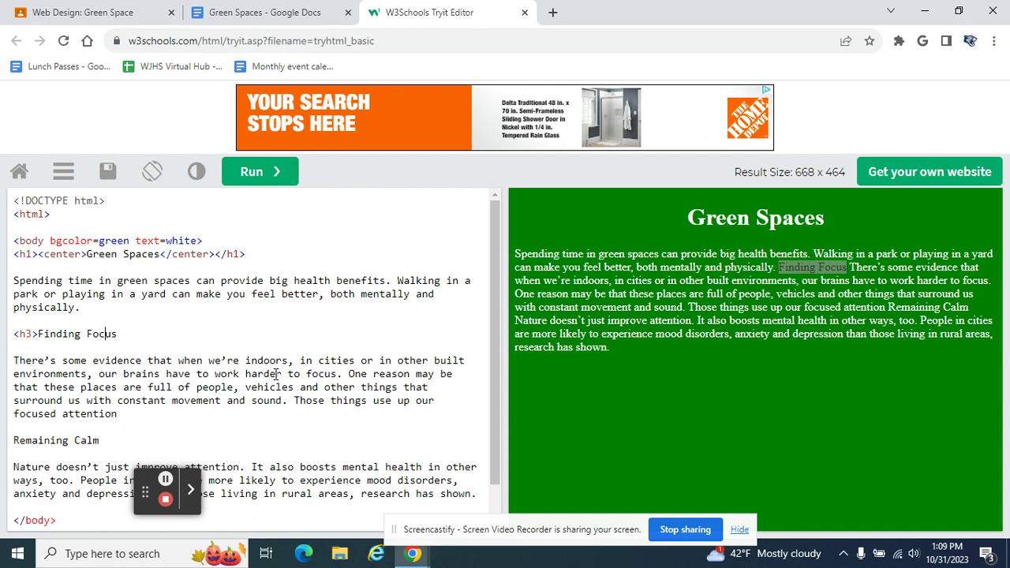
pyautogui.write('>')
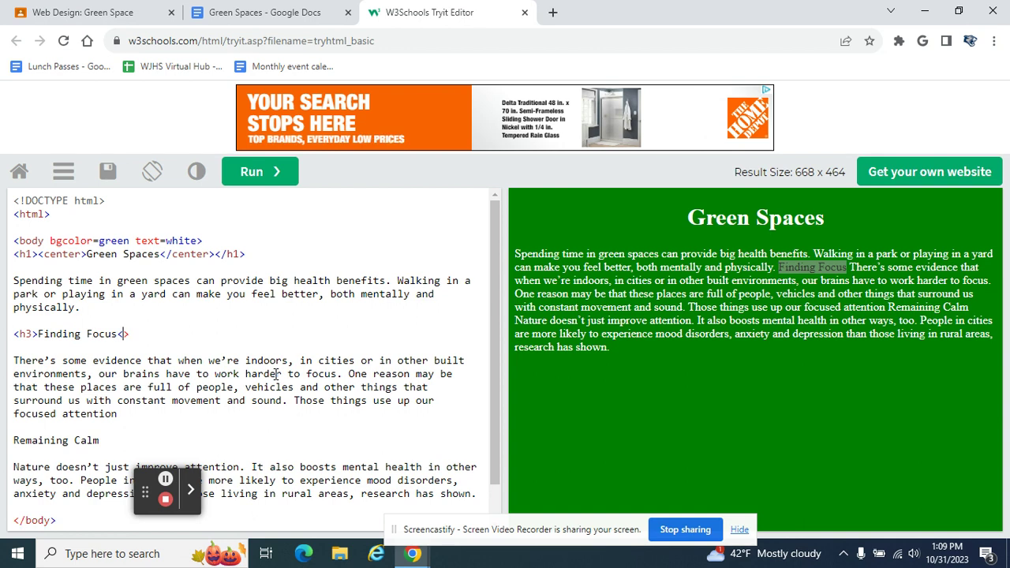
pyautogui.write('3>')
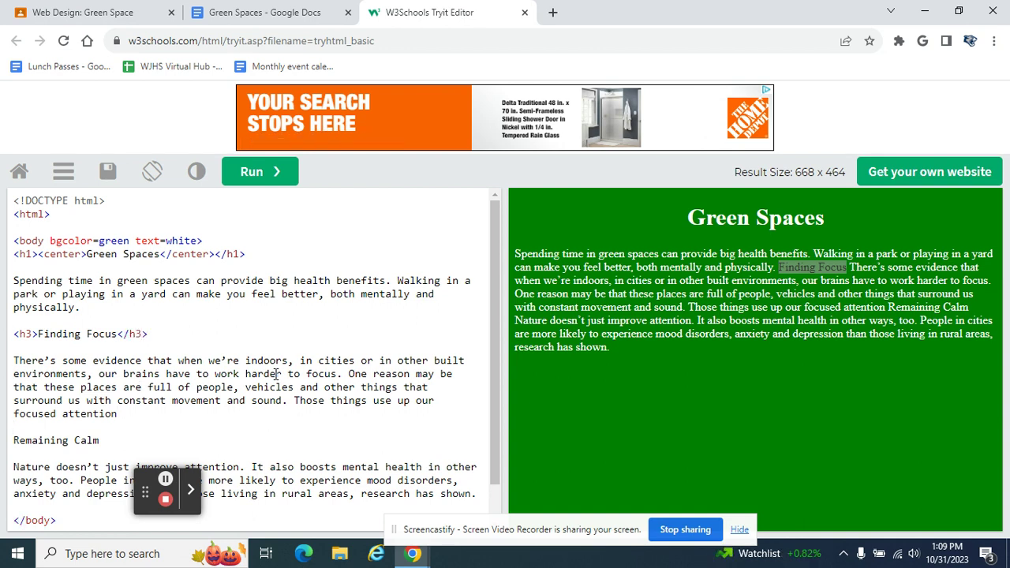
pyautogui.write('/')
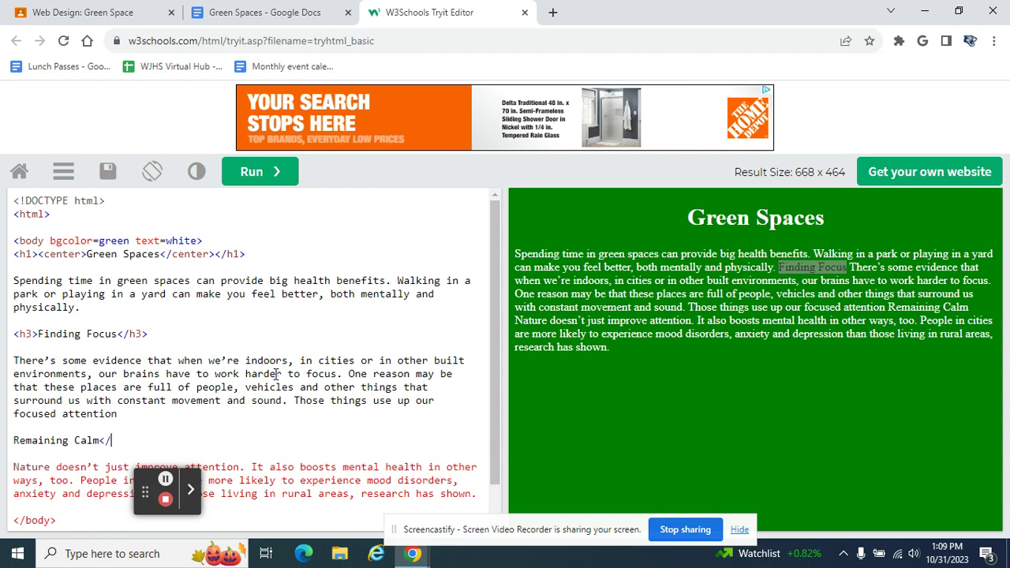
pyautogui.write('h3>')
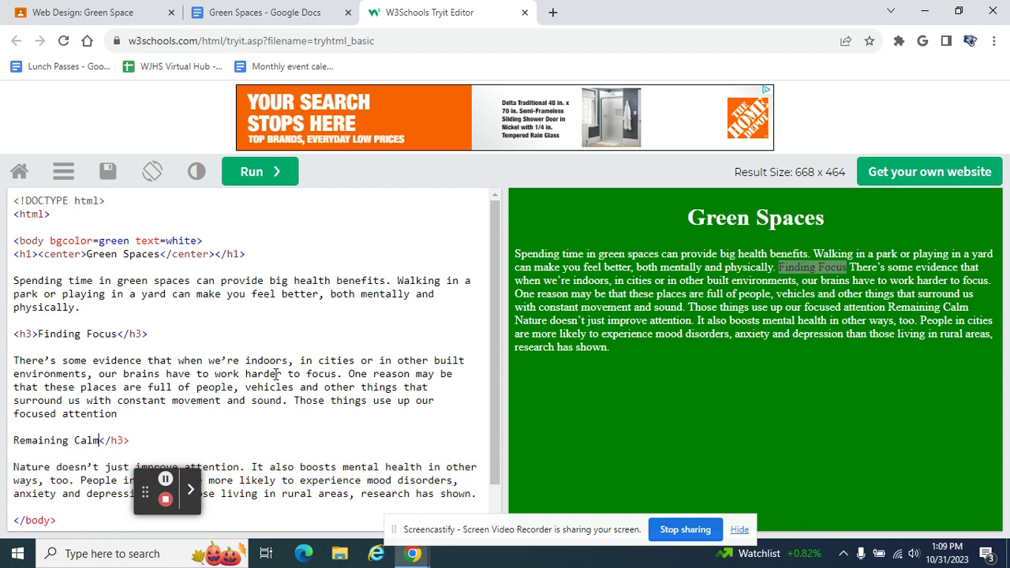
pyautogui.write('<')
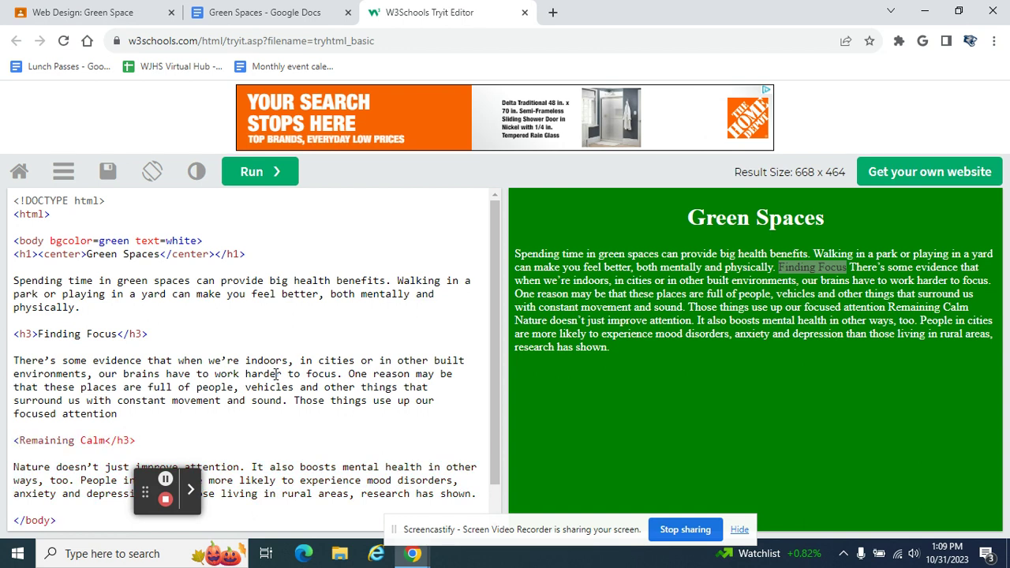
pyautogui.write('h3>')
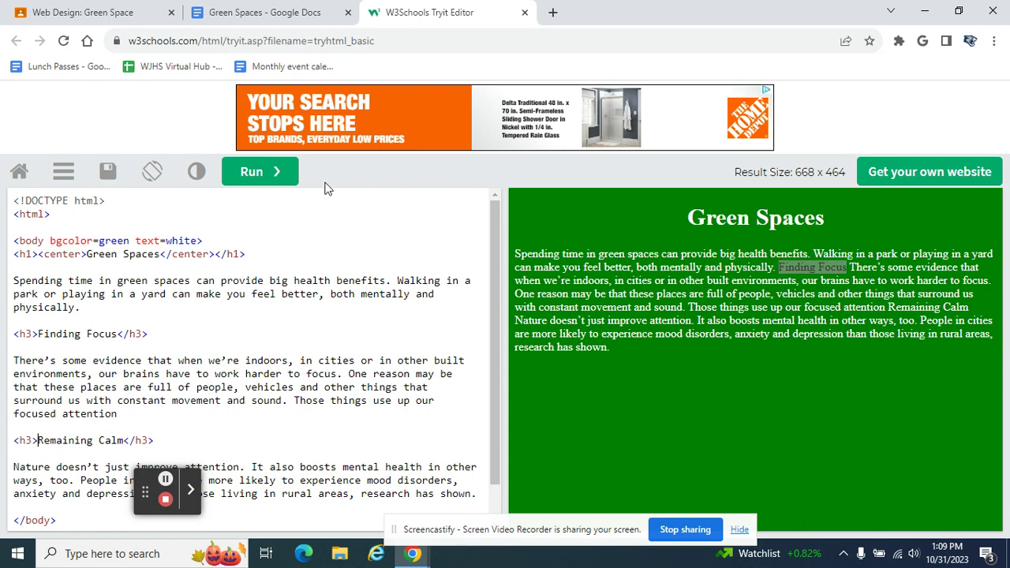
pyautogui.click(269, 172)
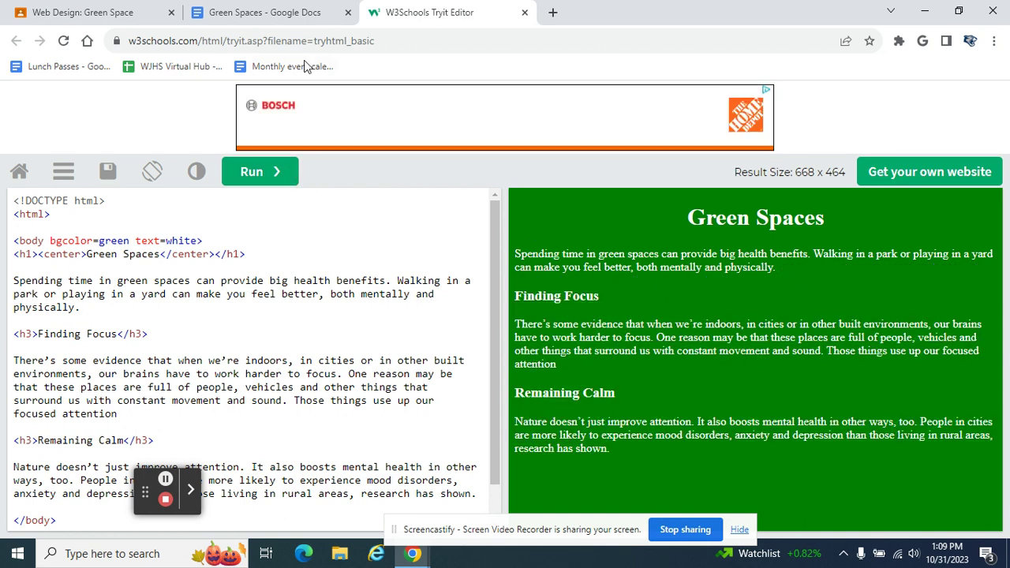
pyautogui.click(284, 7)
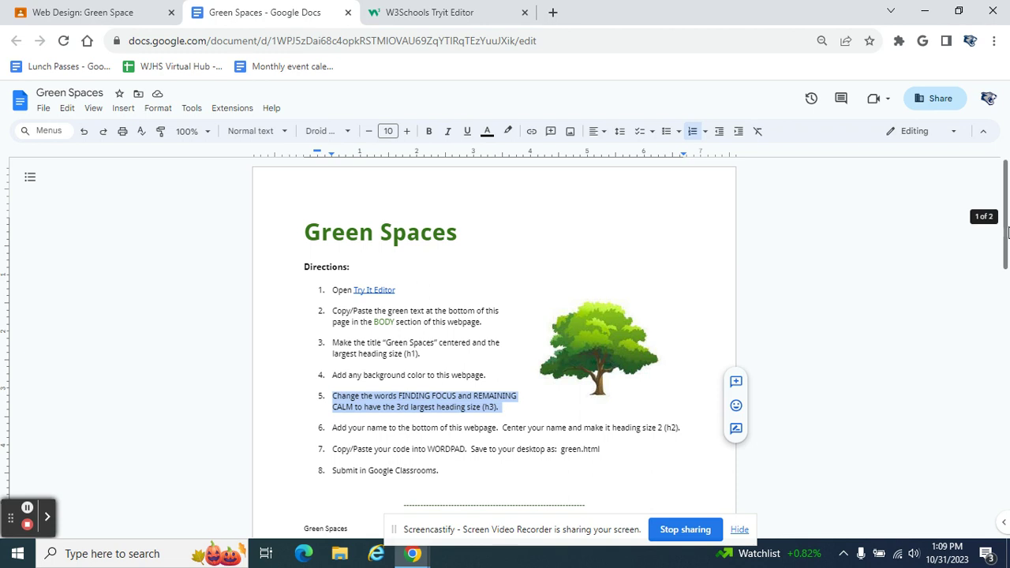
# Read direction 6 on adding your name centered as an h2
pyautogui.moveTo(1000, 225)
pyautogui.mouseDown()
pyautogui.moveTo(1004, 313)
pyautogui.moveTo(1004, 257)
pyautogui.mouseUp()
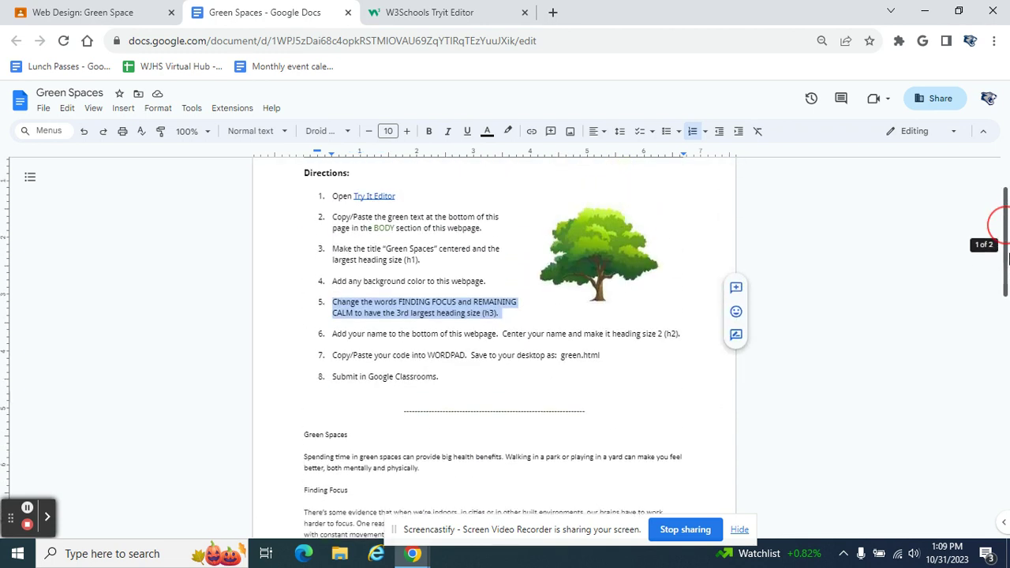
pyautogui.click(446, 312)
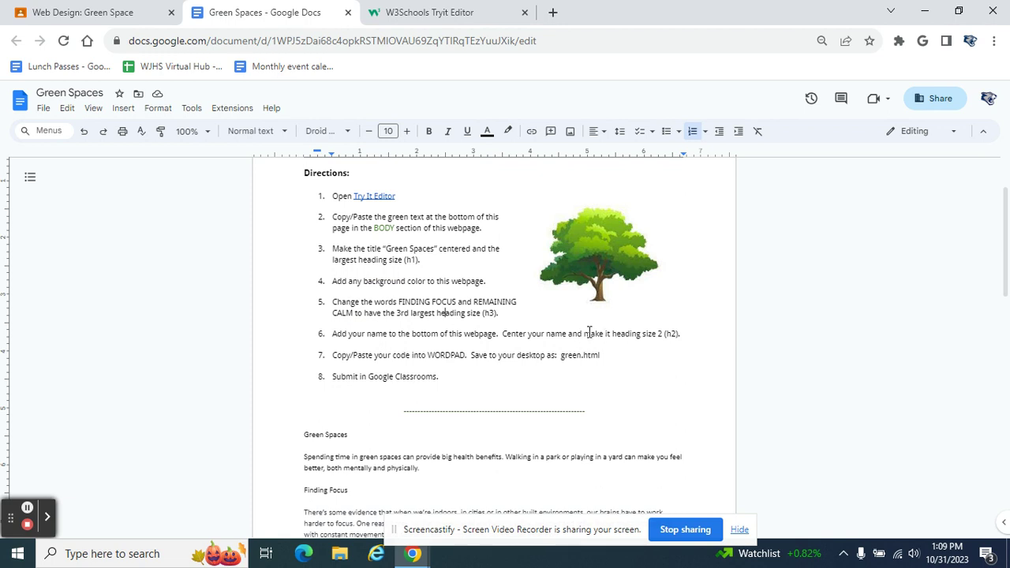
pyautogui.click(403, 12)
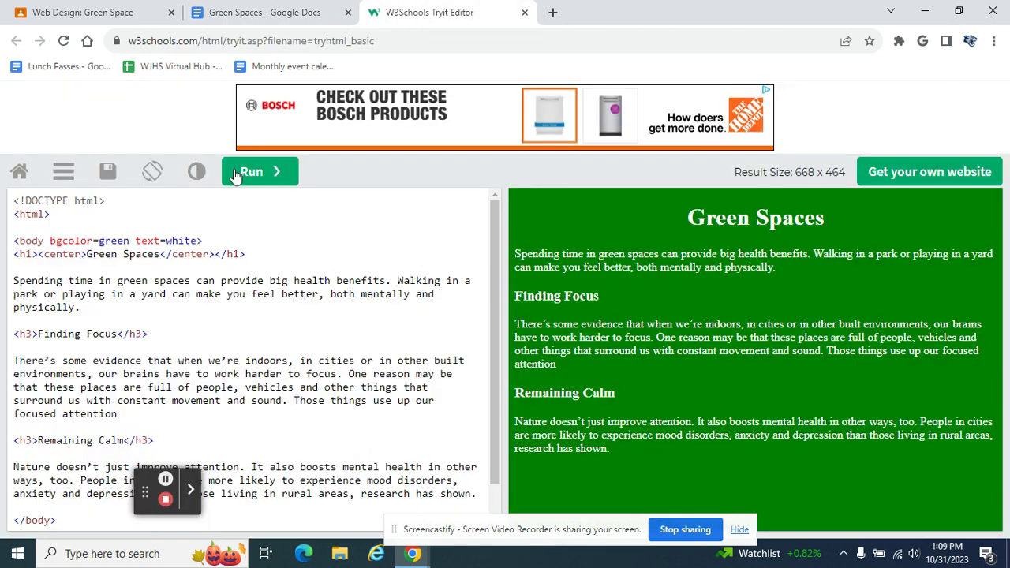
pyautogui.moveTo(13, 254); pyautogui.dragTo(250, 255)
pyautogui.hotkey('ctrl', 'c')
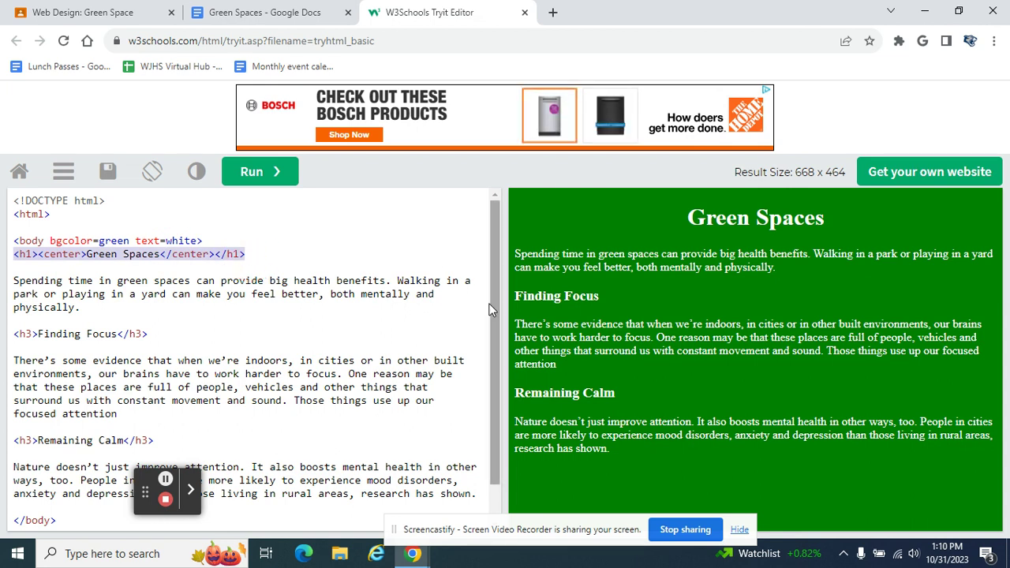
# Paste a copy of the centred h1 Green Spaces line just above </body>
pyautogui.moveTo(493, 306); pyautogui.dragTo(488, 392)
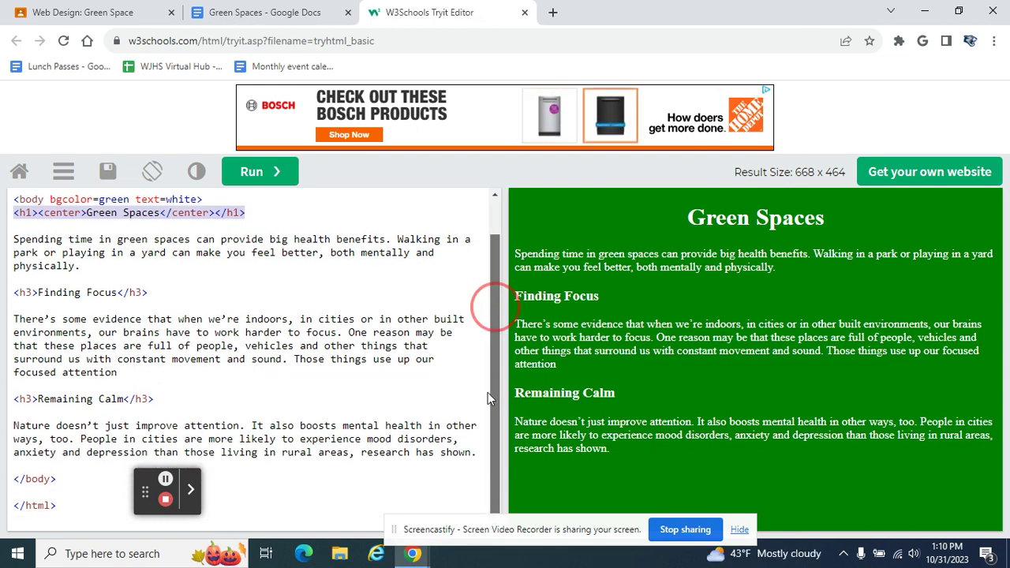
pyautogui.click(35, 468)
pyautogui.press('Return')
pyautogui.press('Return')
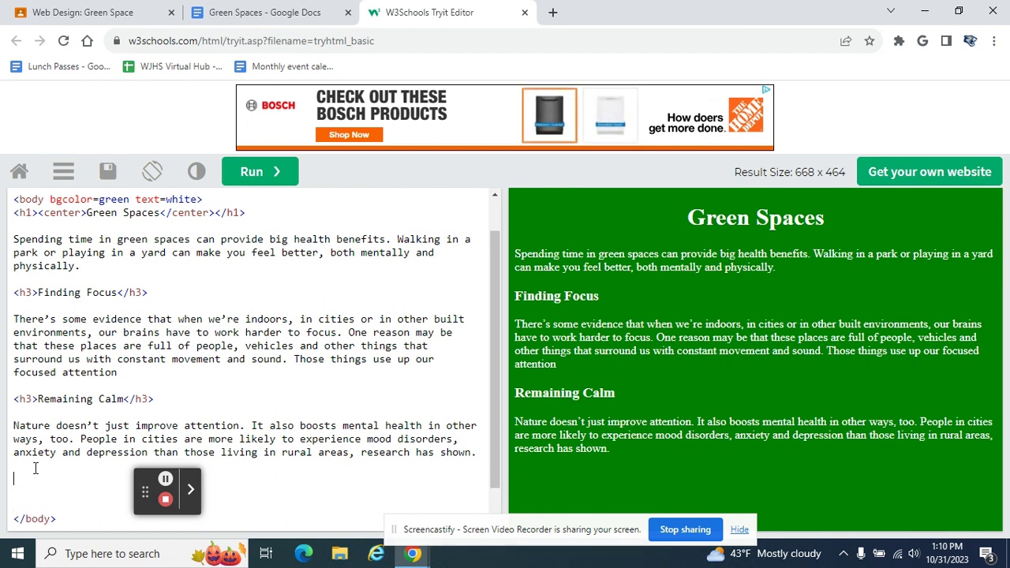
pyautogui.hotkey('ctrl', 'v')
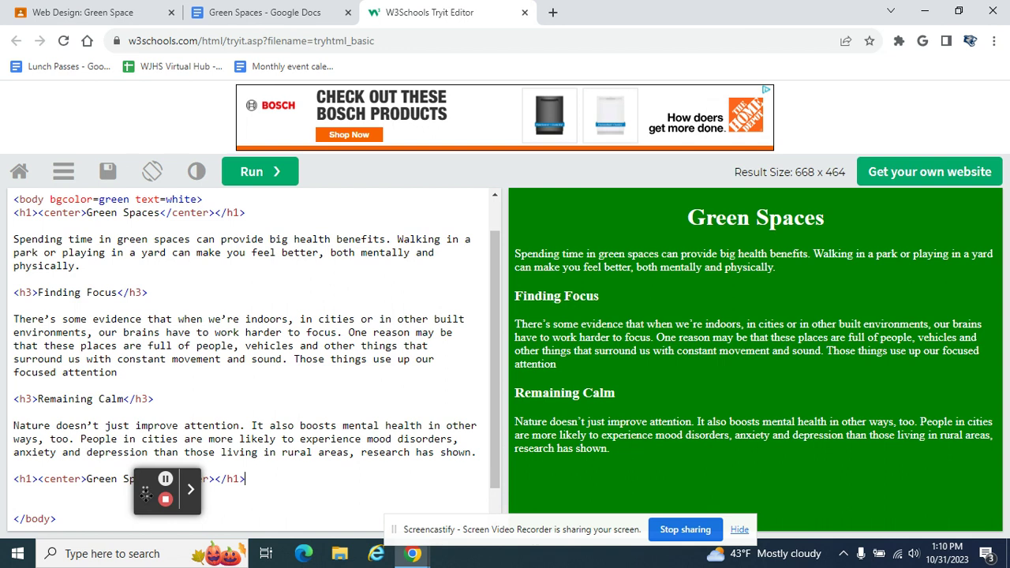
pyautogui.moveTo(145, 492); pyautogui.dragTo(335, 511)
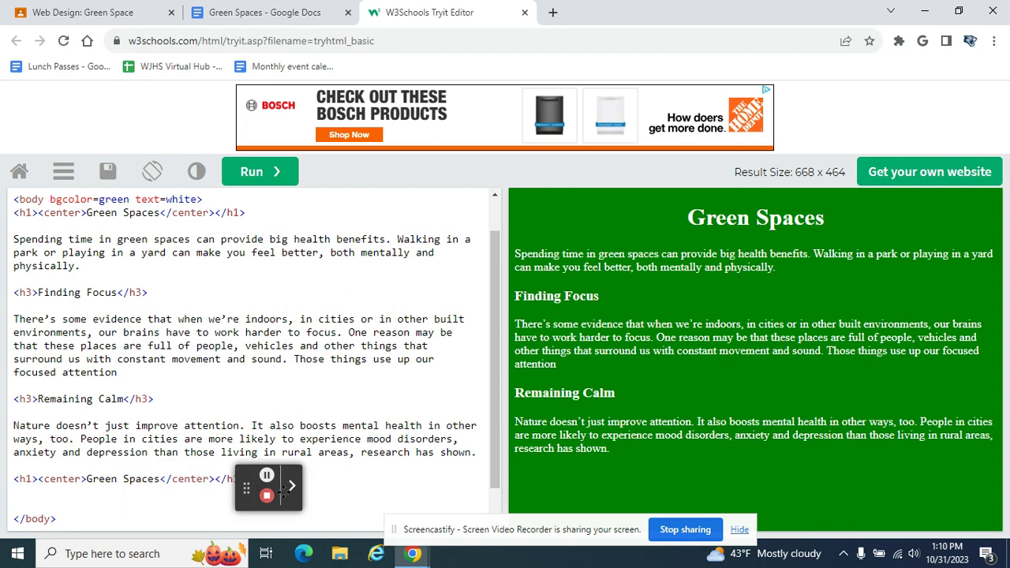
# Change the pasted line to an h2 reading My Name and run the preview
pyautogui.click(31, 478)
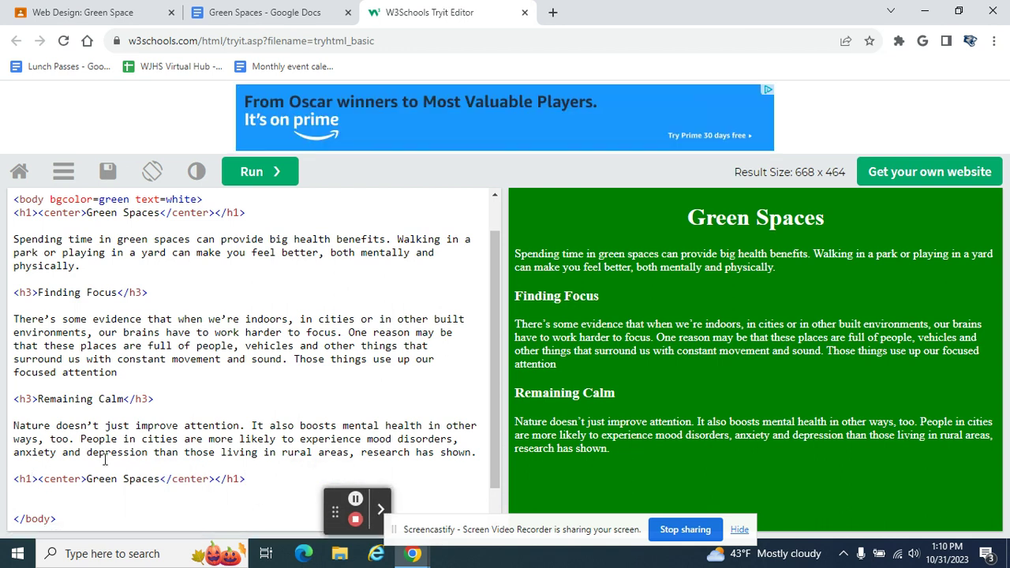
pyautogui.press('BackSpace')
pyautogui.write('2')
pyautogui.press('Right')
pyautogui.press('Right')
pyautogui.hotkey('shift', 'Left')
pyautogui.hotkey('shift', 'Left')
pyautogui.hotkey('shift', 'Left')
pyautogui.hotkey('shift', 'Left')
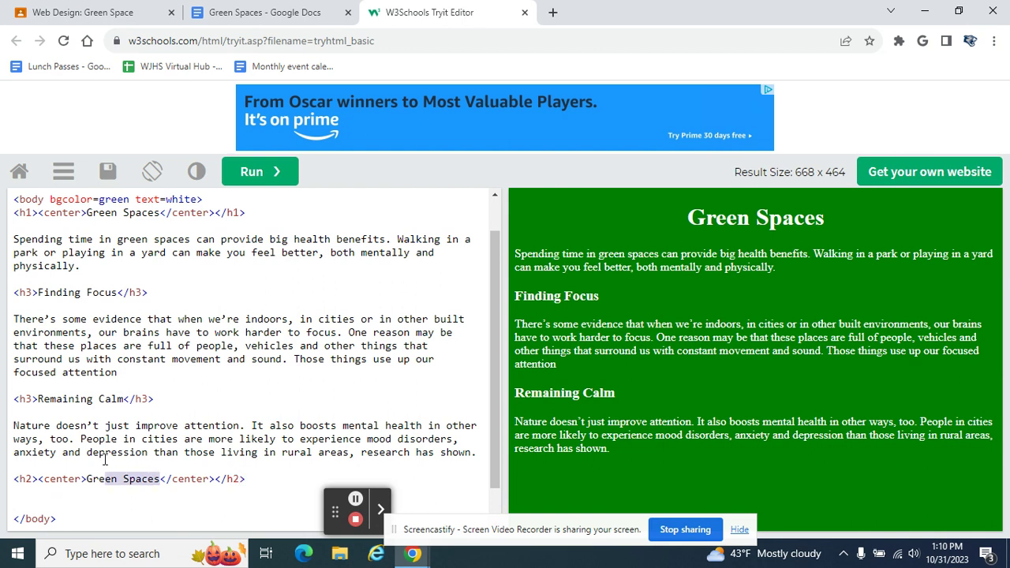
pyautogui.hotkey('shift', 'Left')
pyautogui.hotkey('shift', 'Left')
pyautogui.hotkey('shift', 'Left')
pyautogui.write('M')
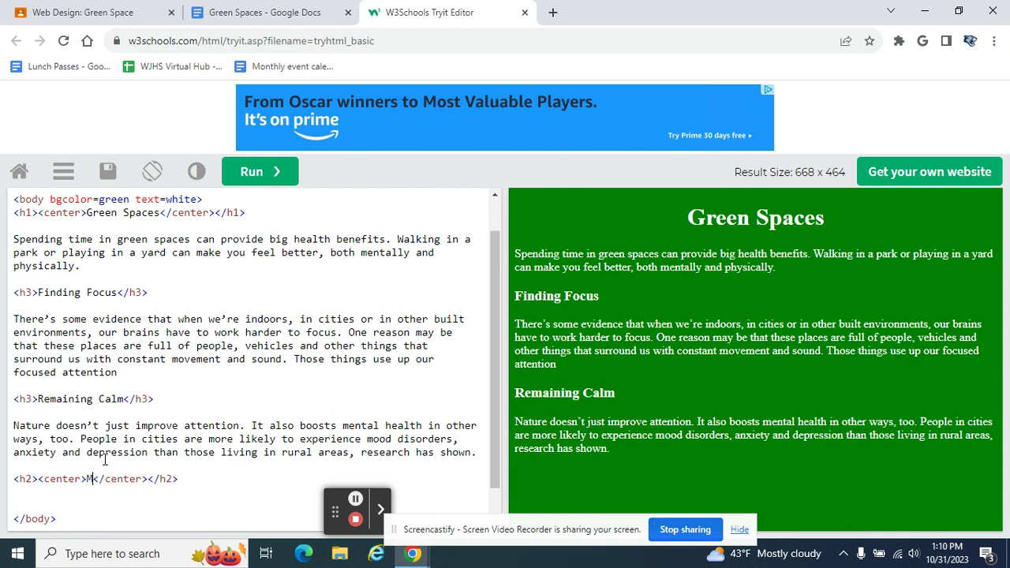
pyautogui.write('y Name')
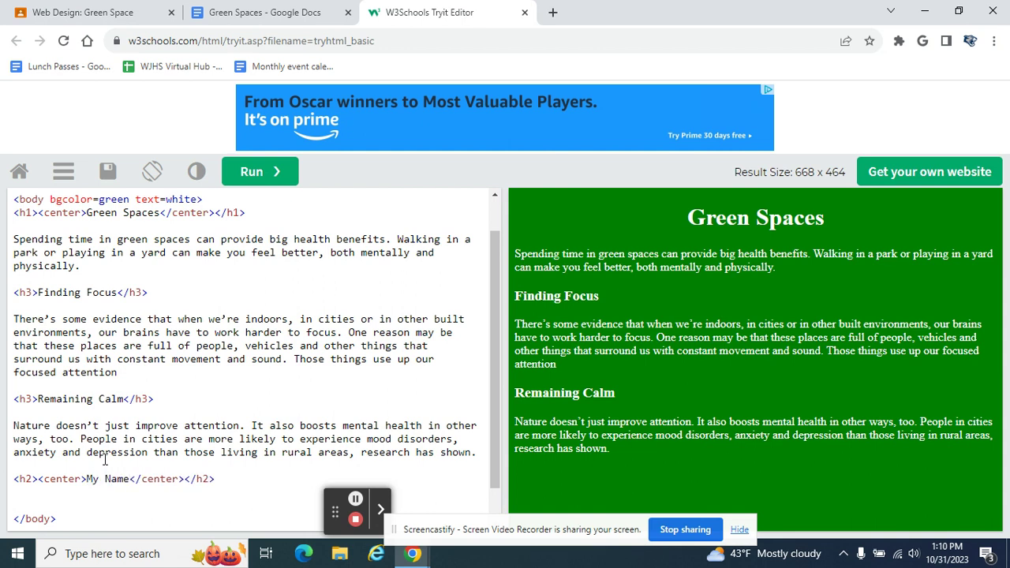
pyautogui.click(263, 186)
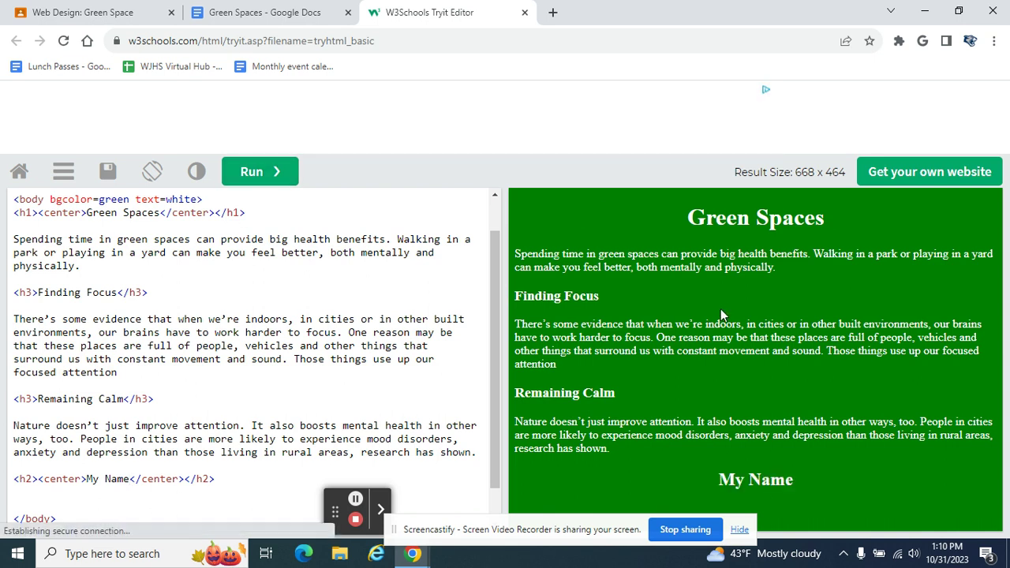
pyautogui.click(273, 12)
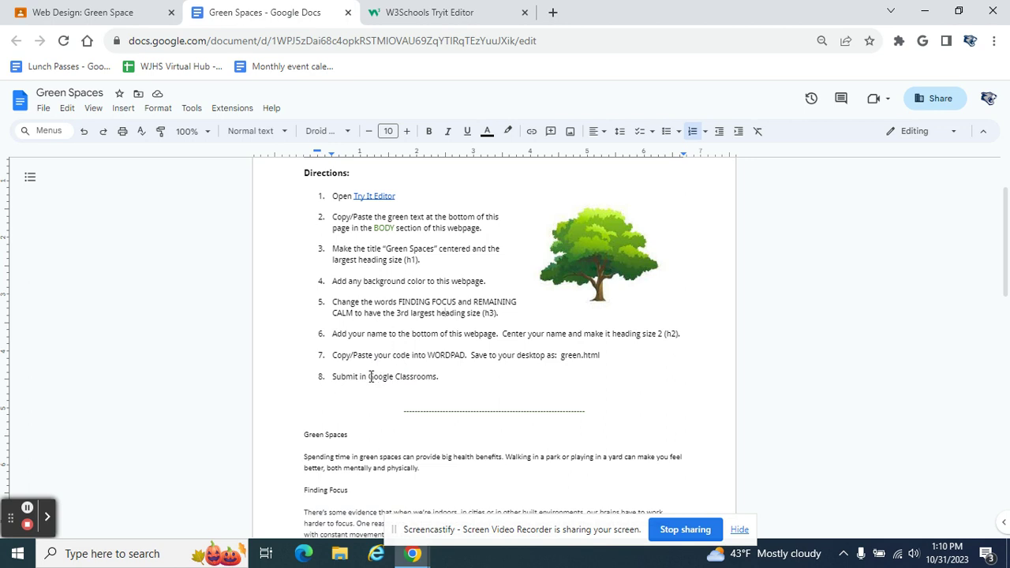
pyautogui.click(428, 10)
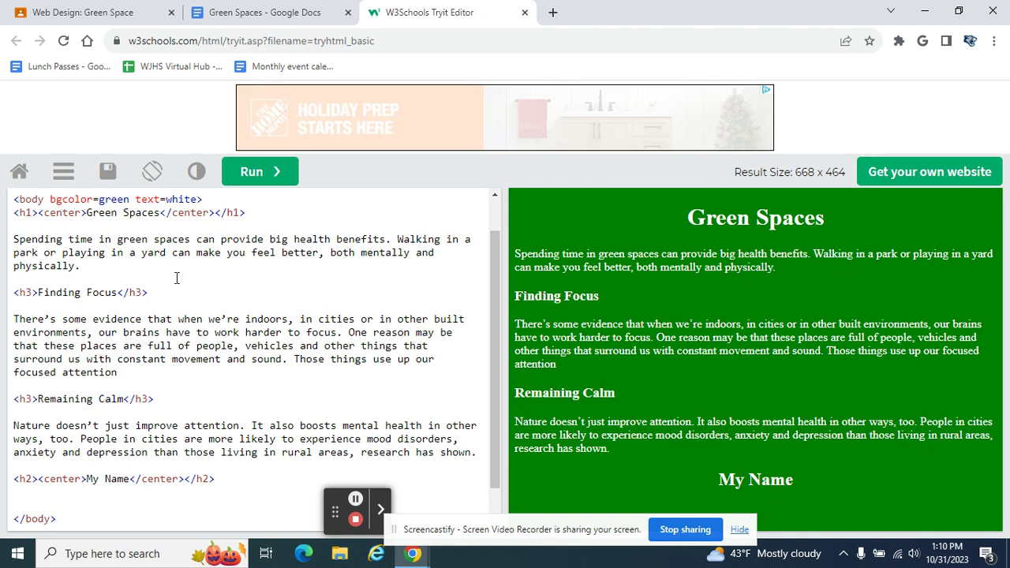
# Select and copy all the Green Spaces HTML code, then bring up Windows search
pyautogui.moveTo(146, 232); pyautogui.dragTo(232, 387)
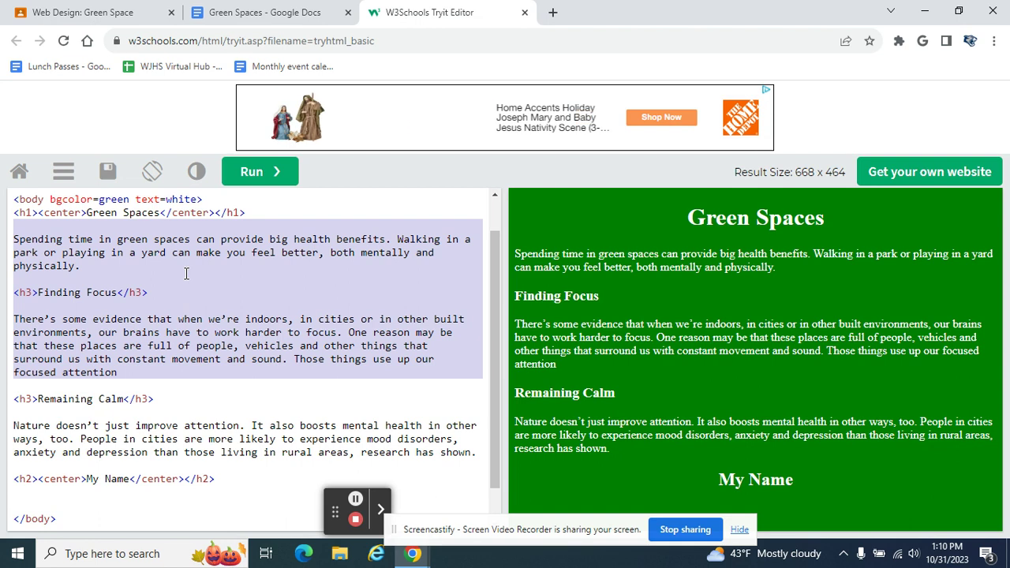
pyautogui.hotkey('ctrl', 'a')
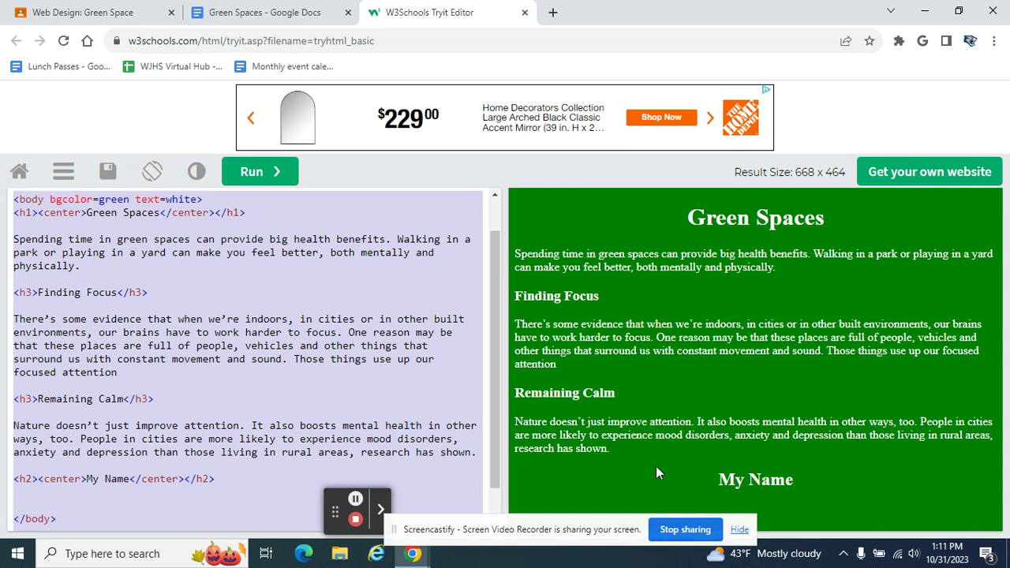
pyautogui.moveTo(498, 365); pyautogui.dragTo(490, 257)
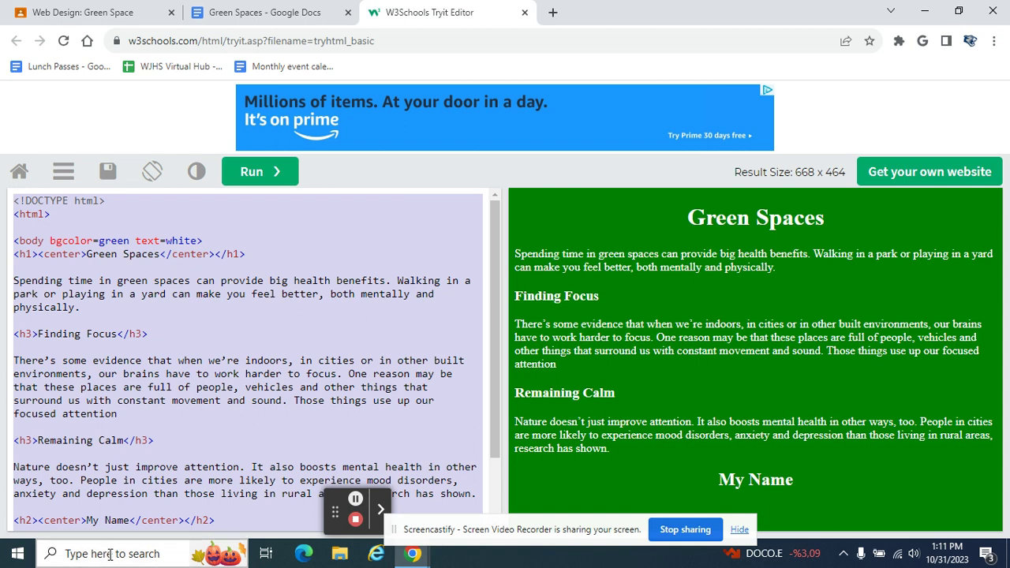
pyautogui.click(111, 554)
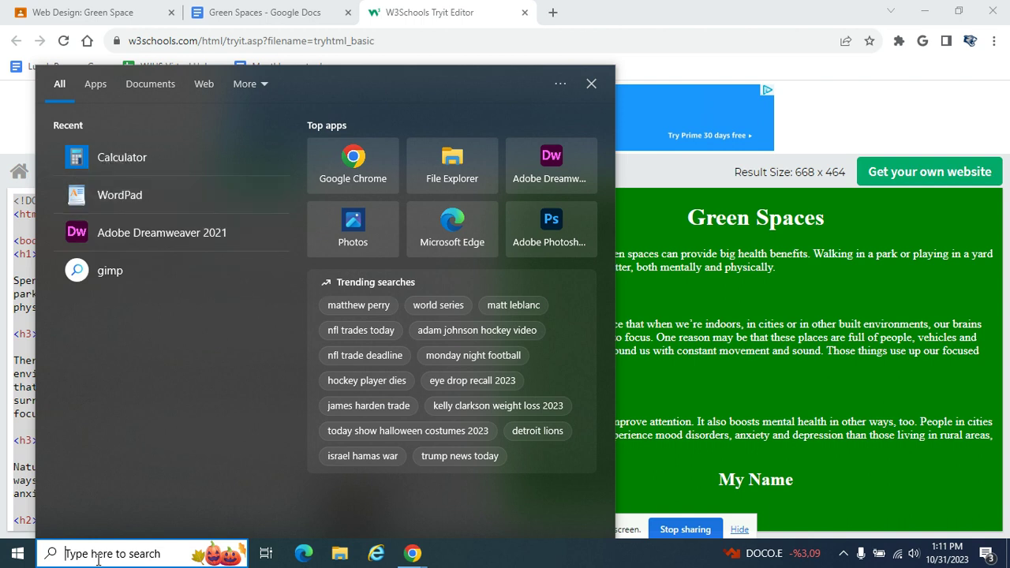
# Launch WordPad from search and paste the copied HTML into a blank document
pyautogui.write('wordpad')
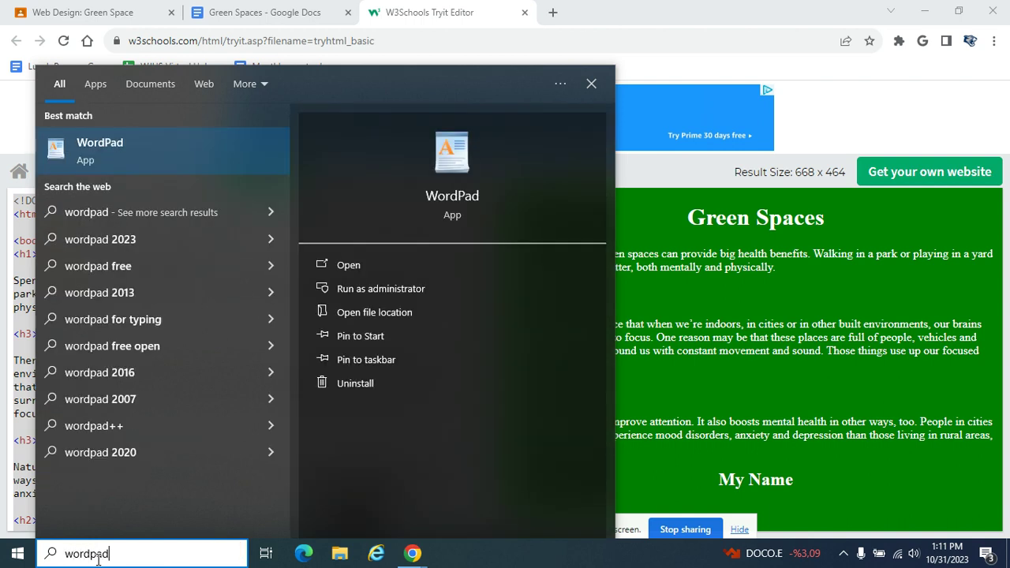
pyautogui.click(96, 139)
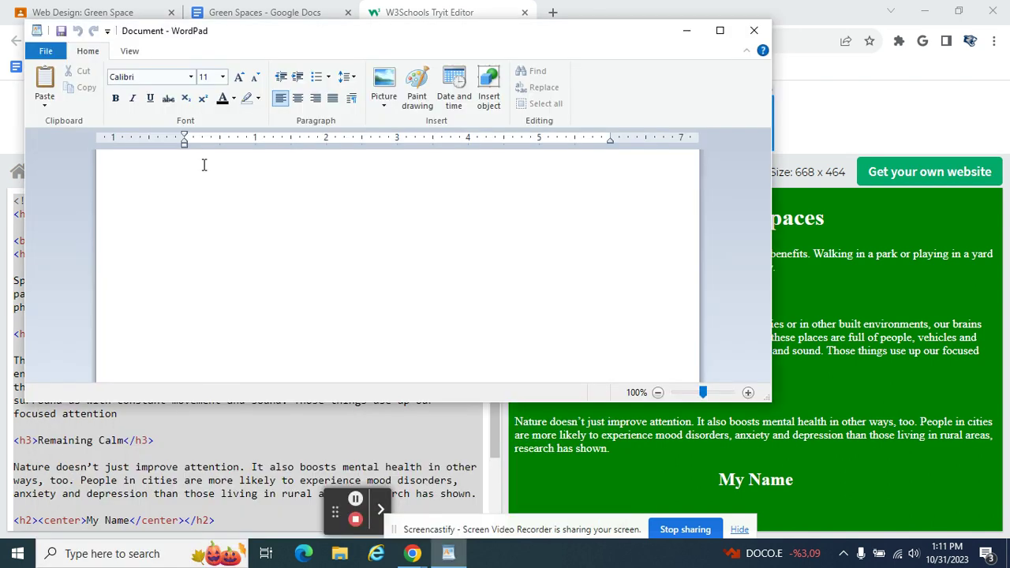
pyautogui.hotkey('ctrl', 'v')
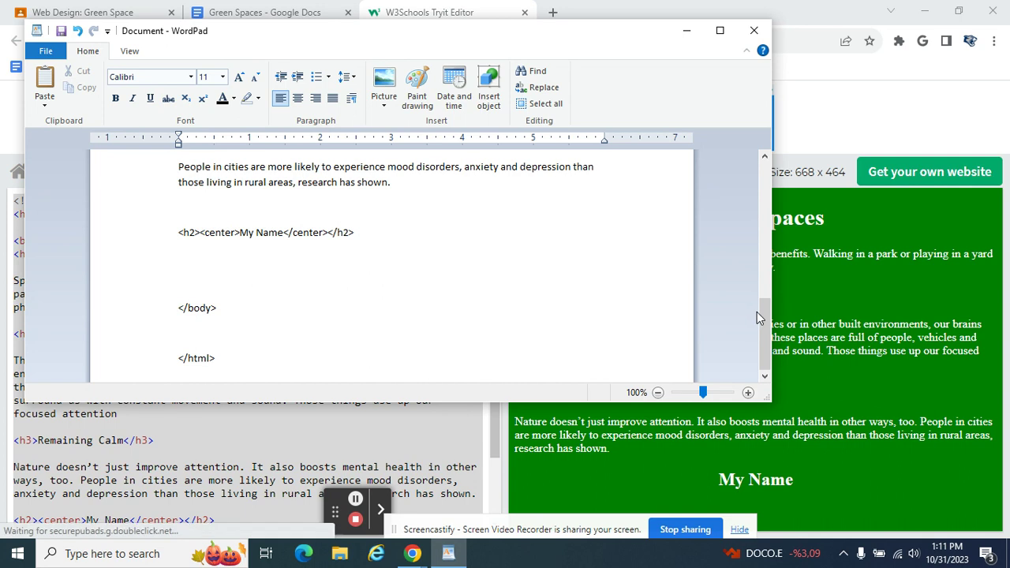
# Bring up WordPad's Save As dialog for the pasted HTML document
pyautogui.moveTo(763, 331); pyautogui.dragTo(769, 177)
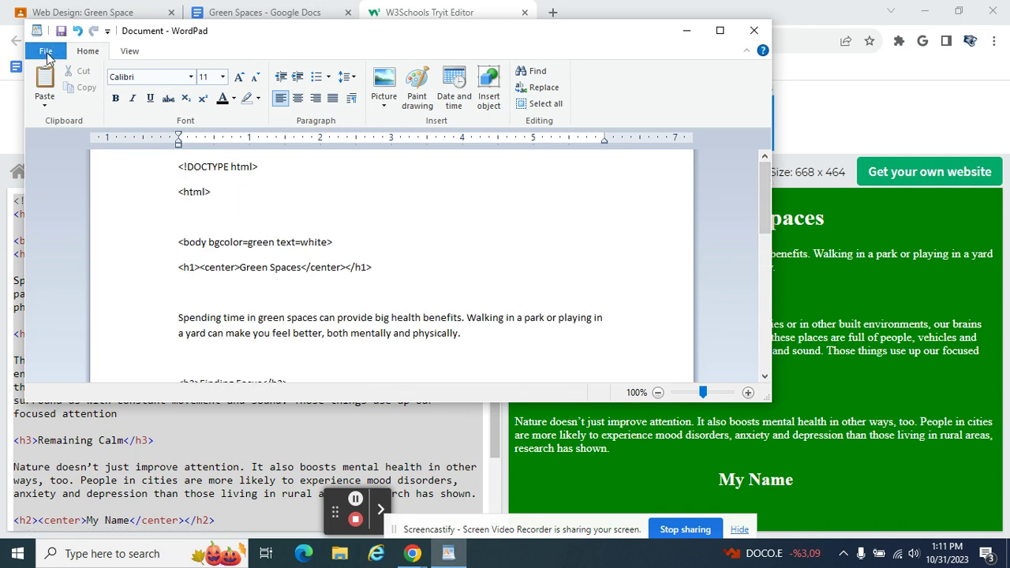
pyautogui.click(46, 52)
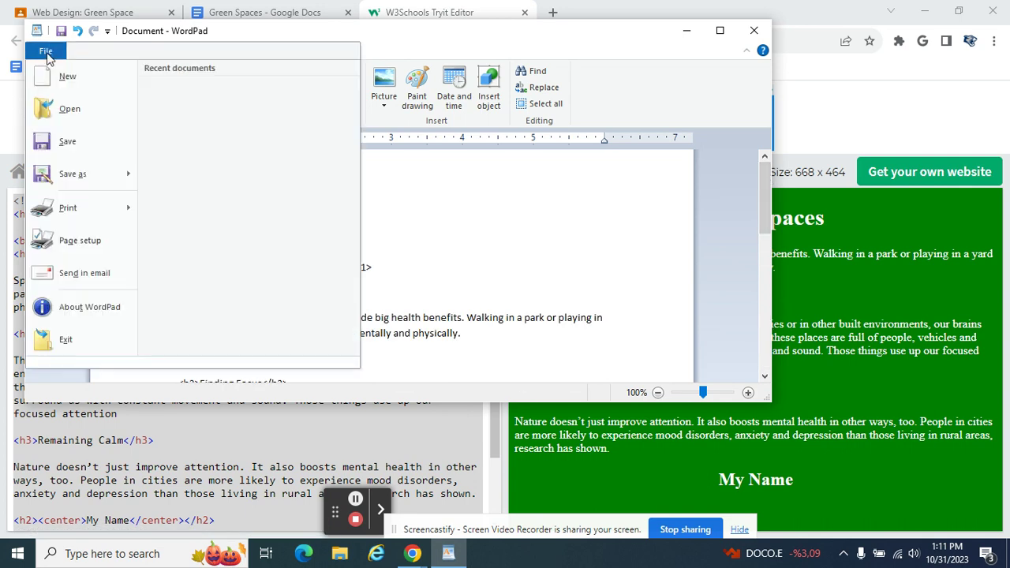
pyautogui.click(75, 174)
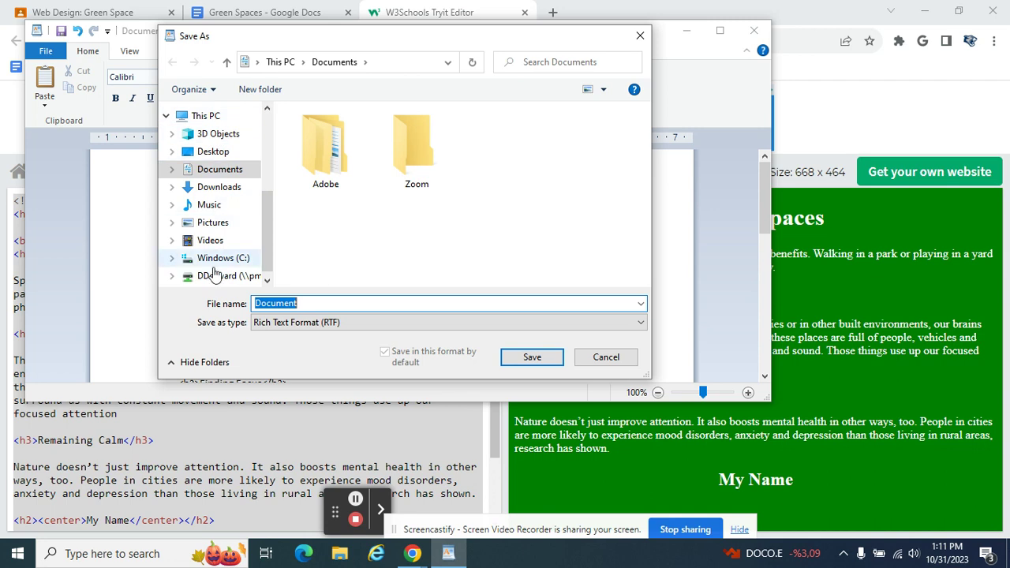
# Save the document to the Desktop as green.html in text-only format
pyautogui.moveTo(269, 212)
pyautogui.mouseDown()
pyautogui.moveTo(268, 169)
pyautogui.moveTo(268, 237)
pyautogui.moveTo(259, 110)
pyautogui.mouseUp()
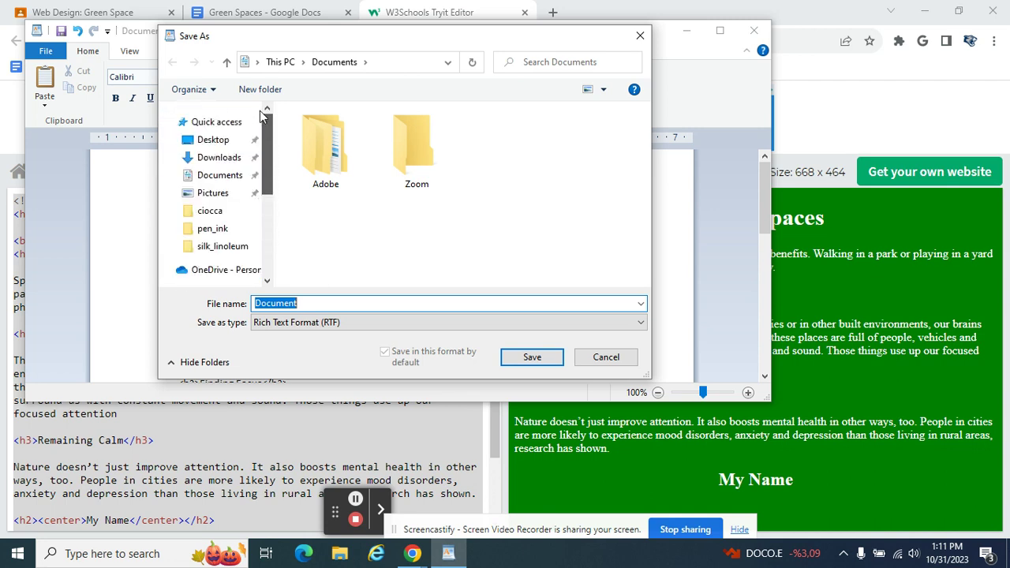
pyautogui.click(224, 142)
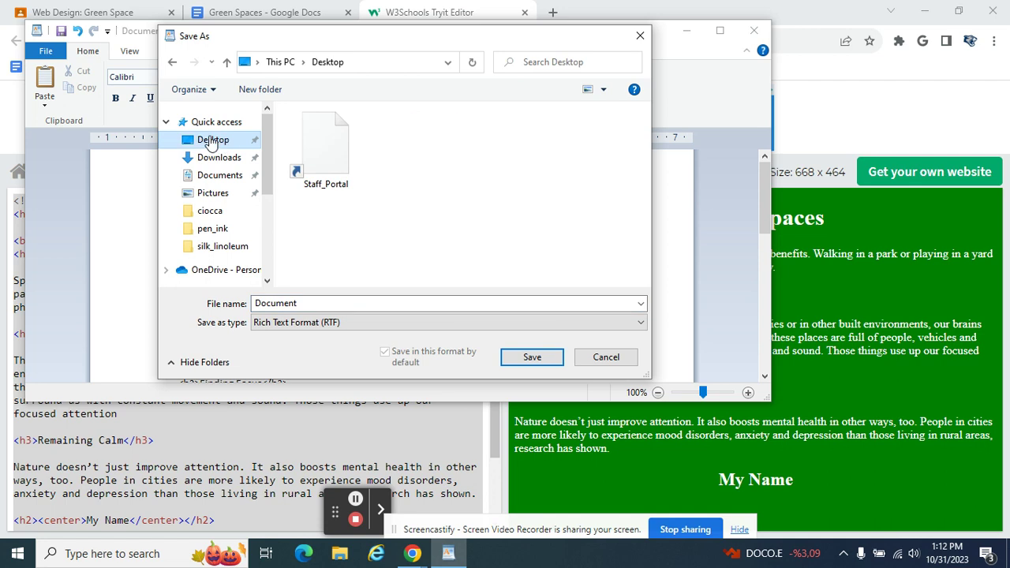
pyautogui.click(287, 302)
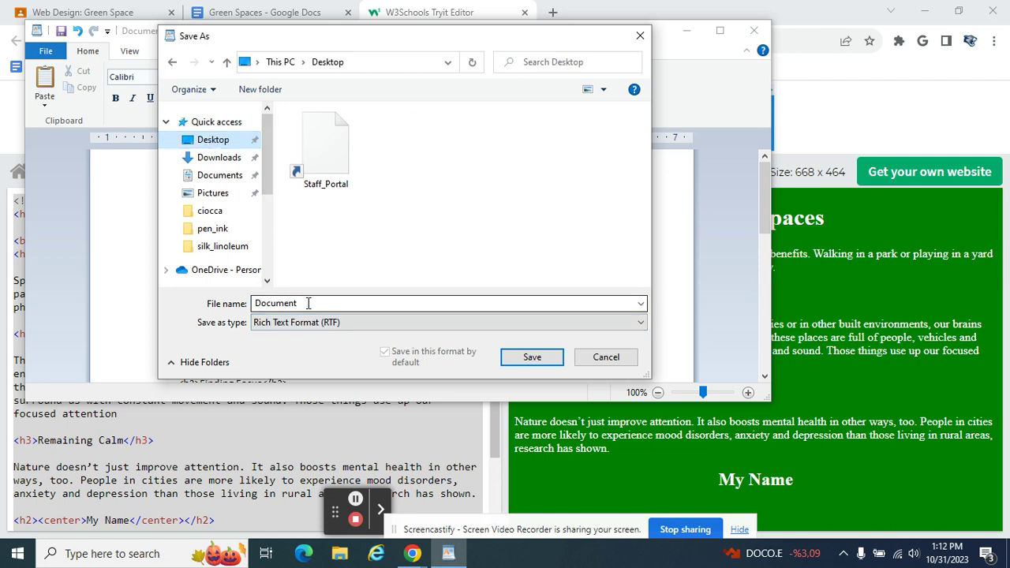
pyautogui.doubleClick(298, 303)
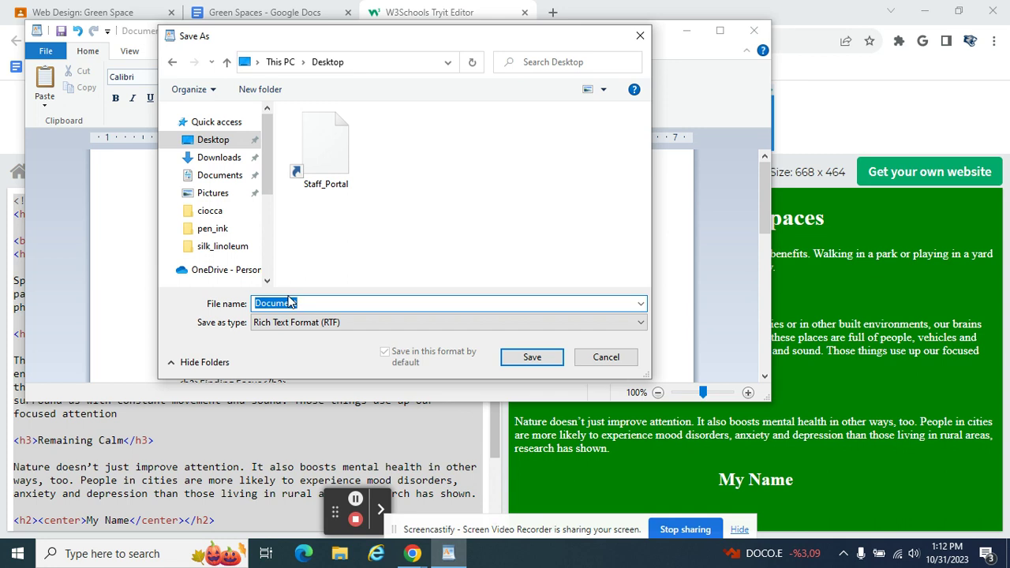
pyautogui.write('g')
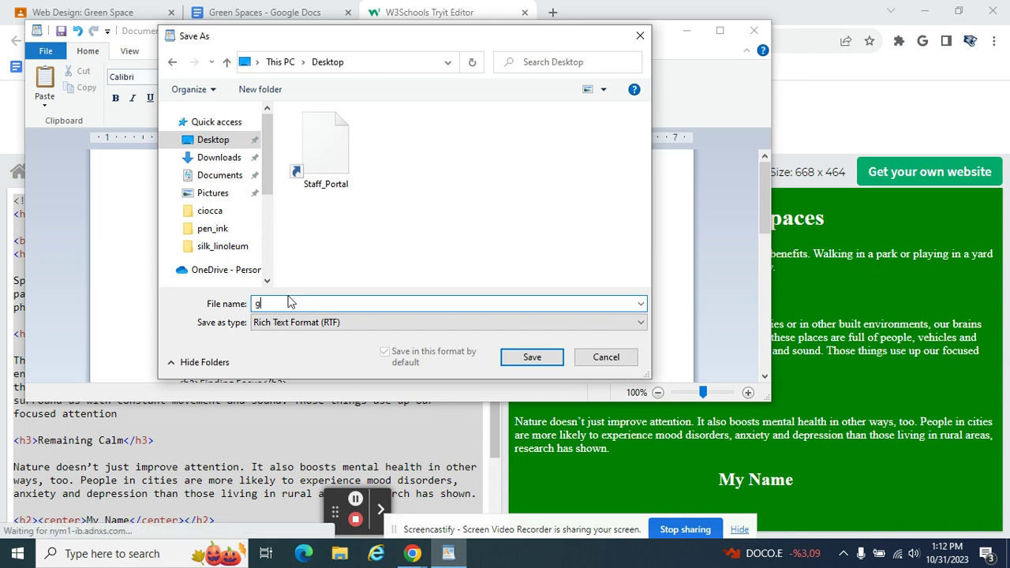
pyautogui.write('reen.ht')
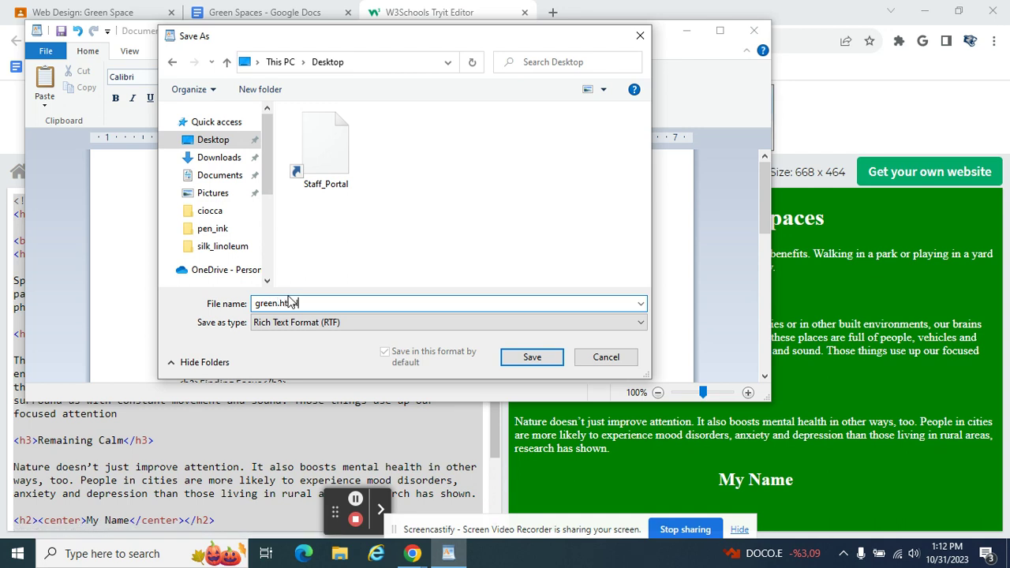
pyautogui.write('ml')
pyautogui.click(528, 359)
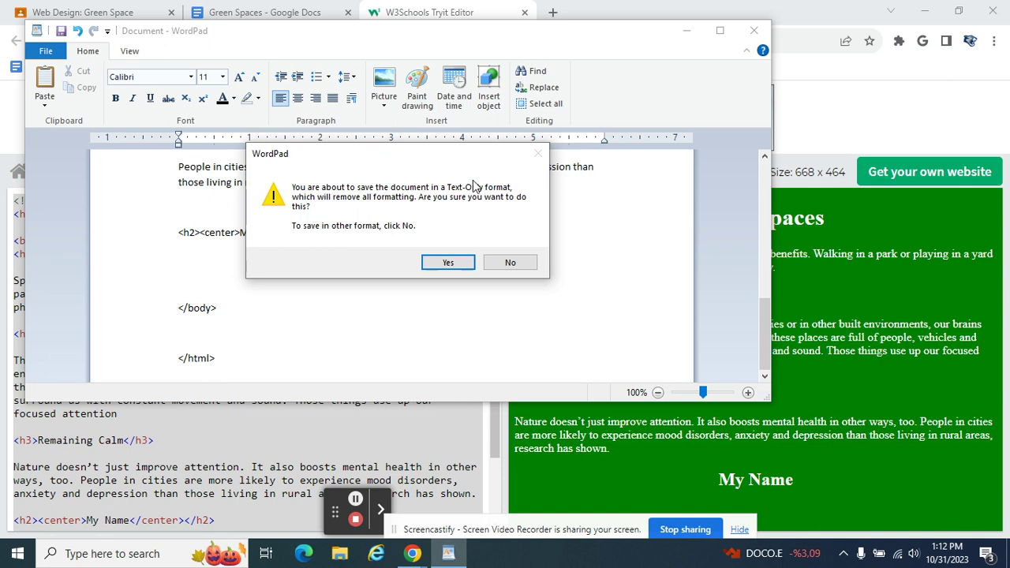
pyautogui.click(448, 265)
pyautogui.click(688, 32)
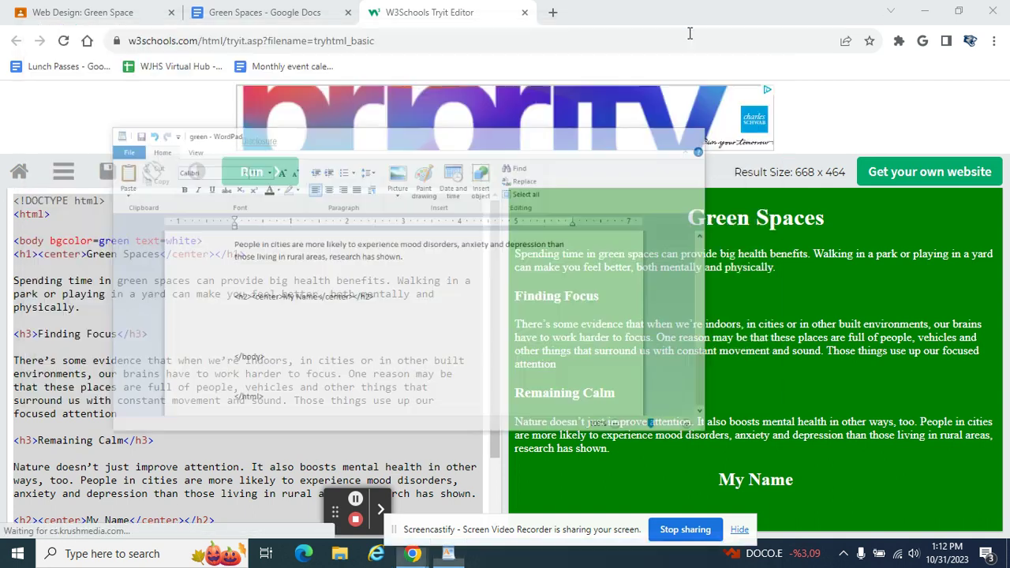
# Open green.html from the Desktop in Edge, check it, then close it and return to Tryit Editor
pyautogui.click(923, 12)
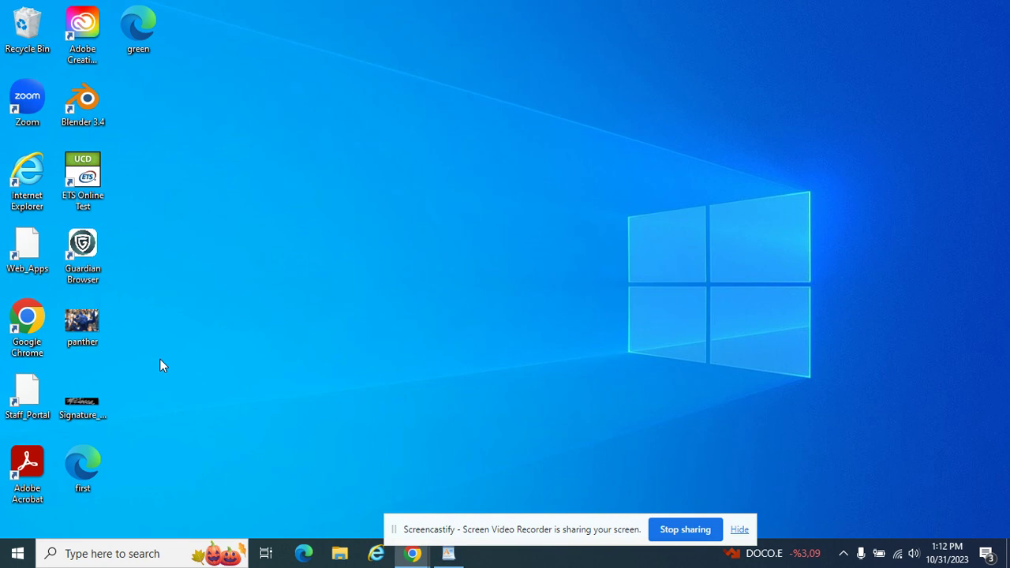
pyautogui.doubleClick(135, 28)
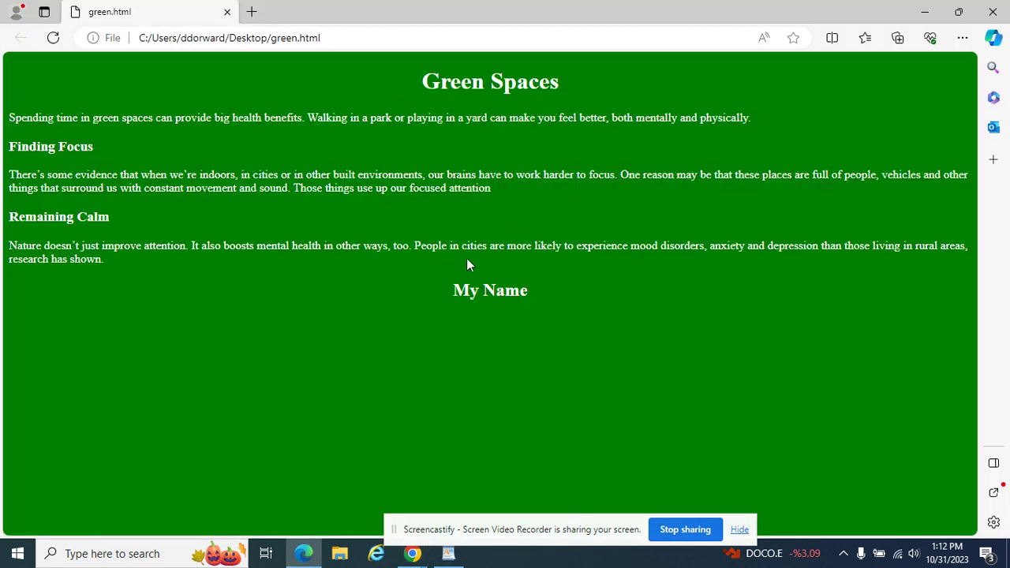
pyautogui.click(995, 14)
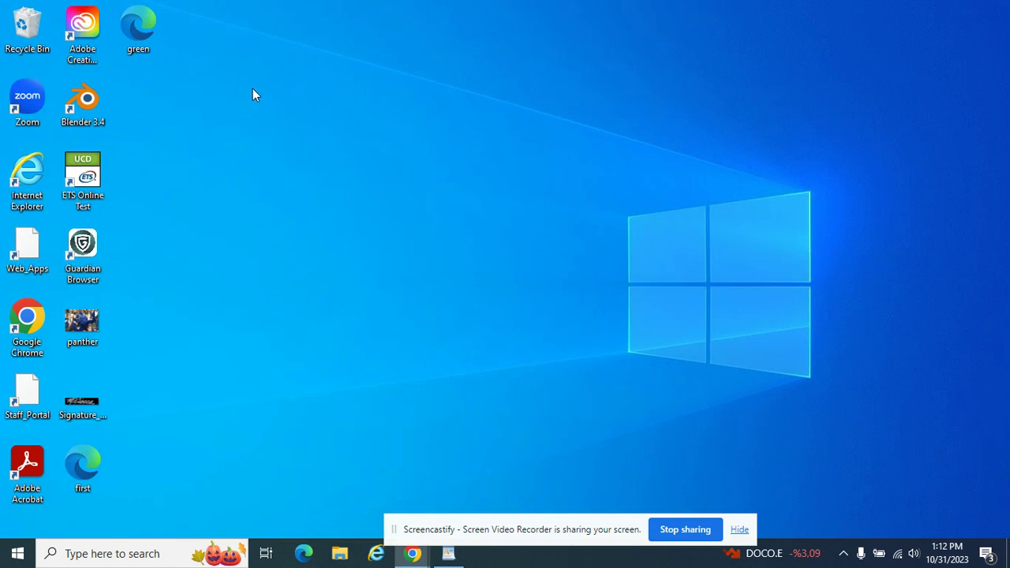
pyautogui.click(409, 552)
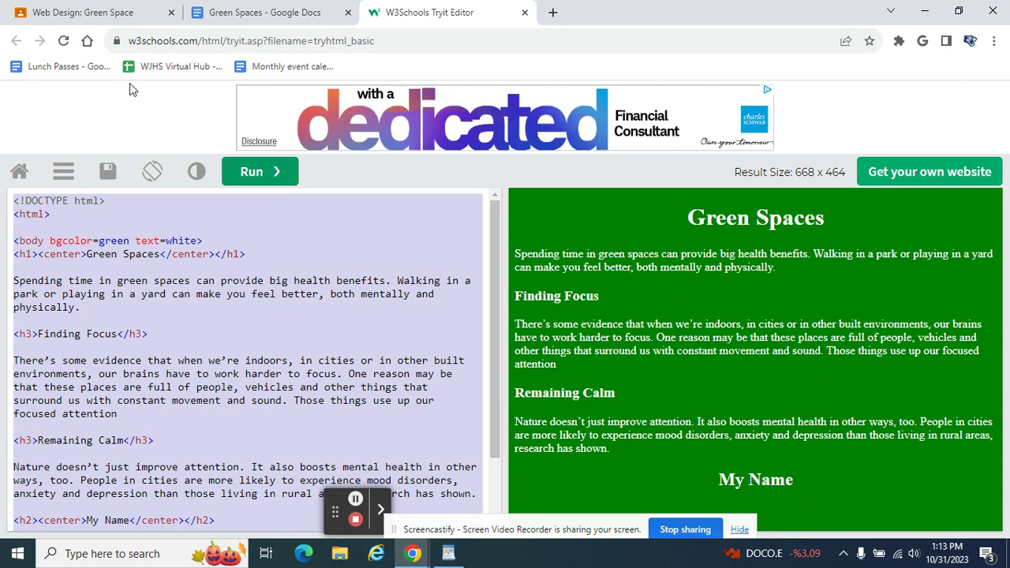
# Switch Chrome to the Web Design: Green Space assignment in Google Classroom
pyautogui.click(96, 13)
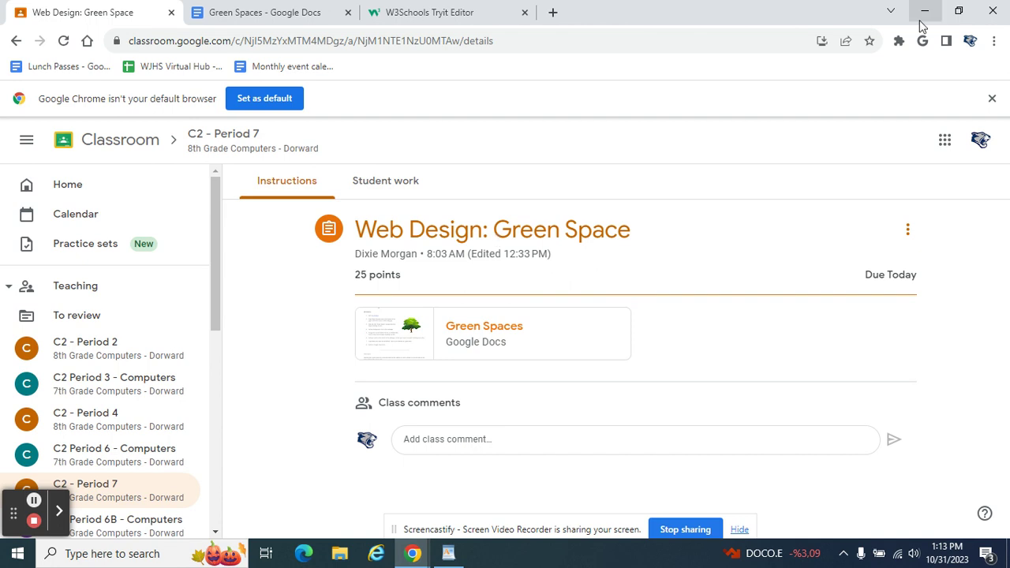
pyautogui.click(925, 11)
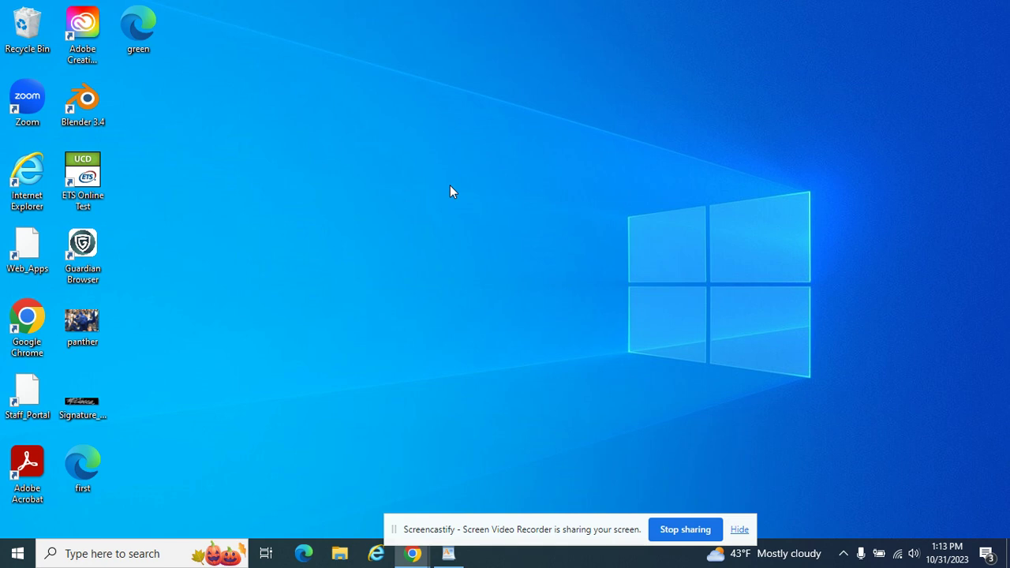
pyautogui.moveTo(412, 553)
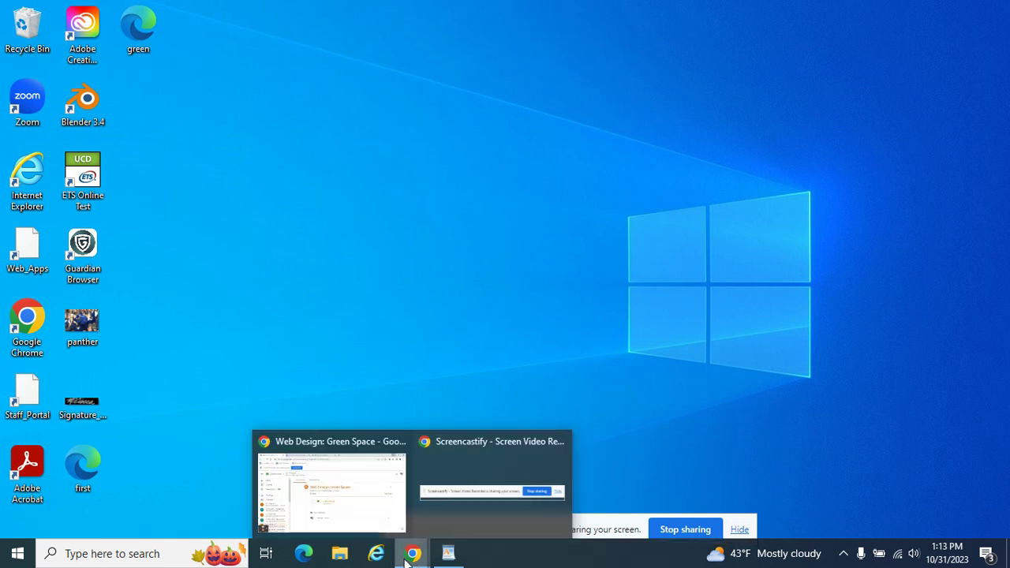
pyautogui.click(356, 497)
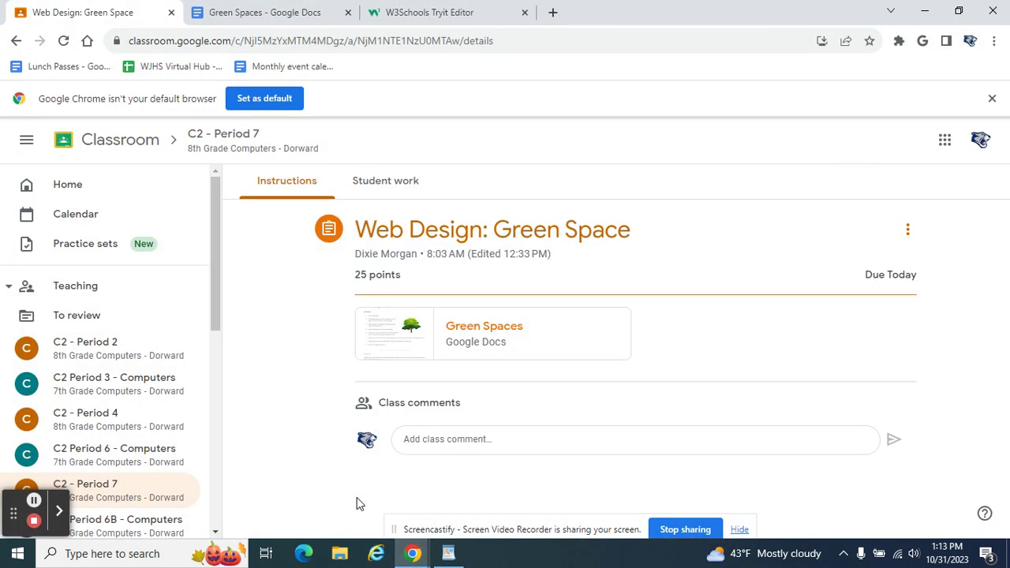